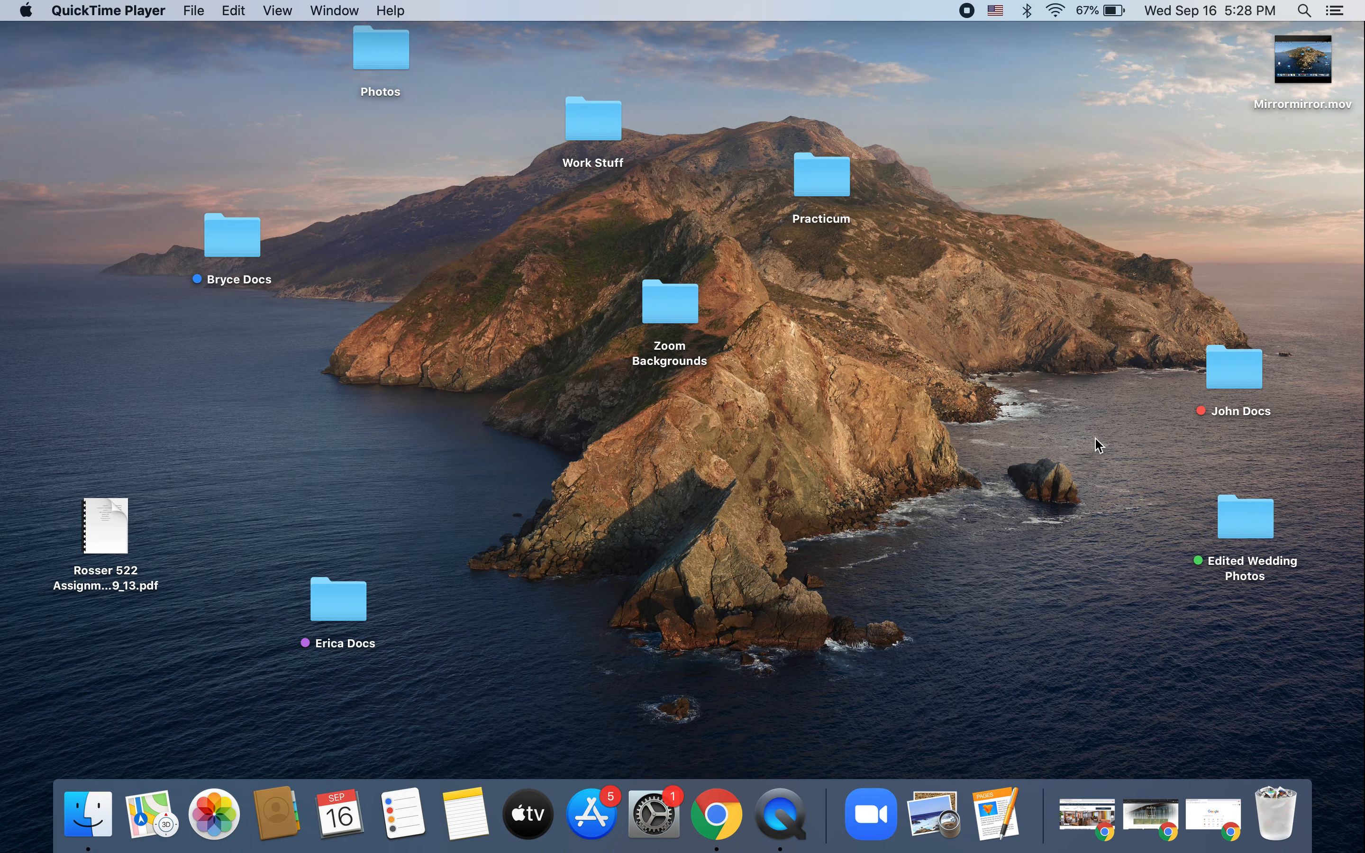
# - Switch to Pixlr E in Chrome and close both open images, beach.jpg and the shaq.jpg picture
pyautogui.click(722, 812)
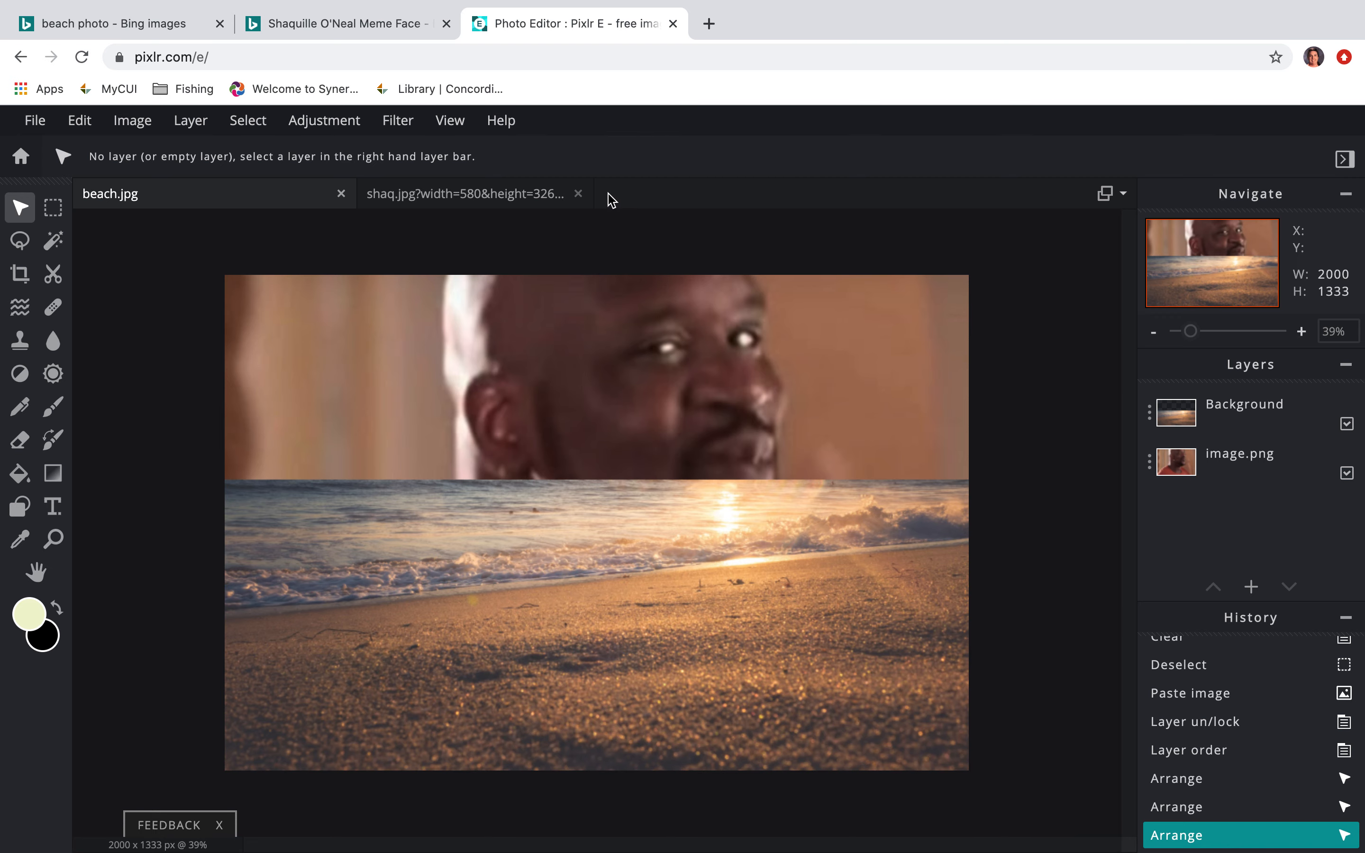
pyautogui.click(33, 124)
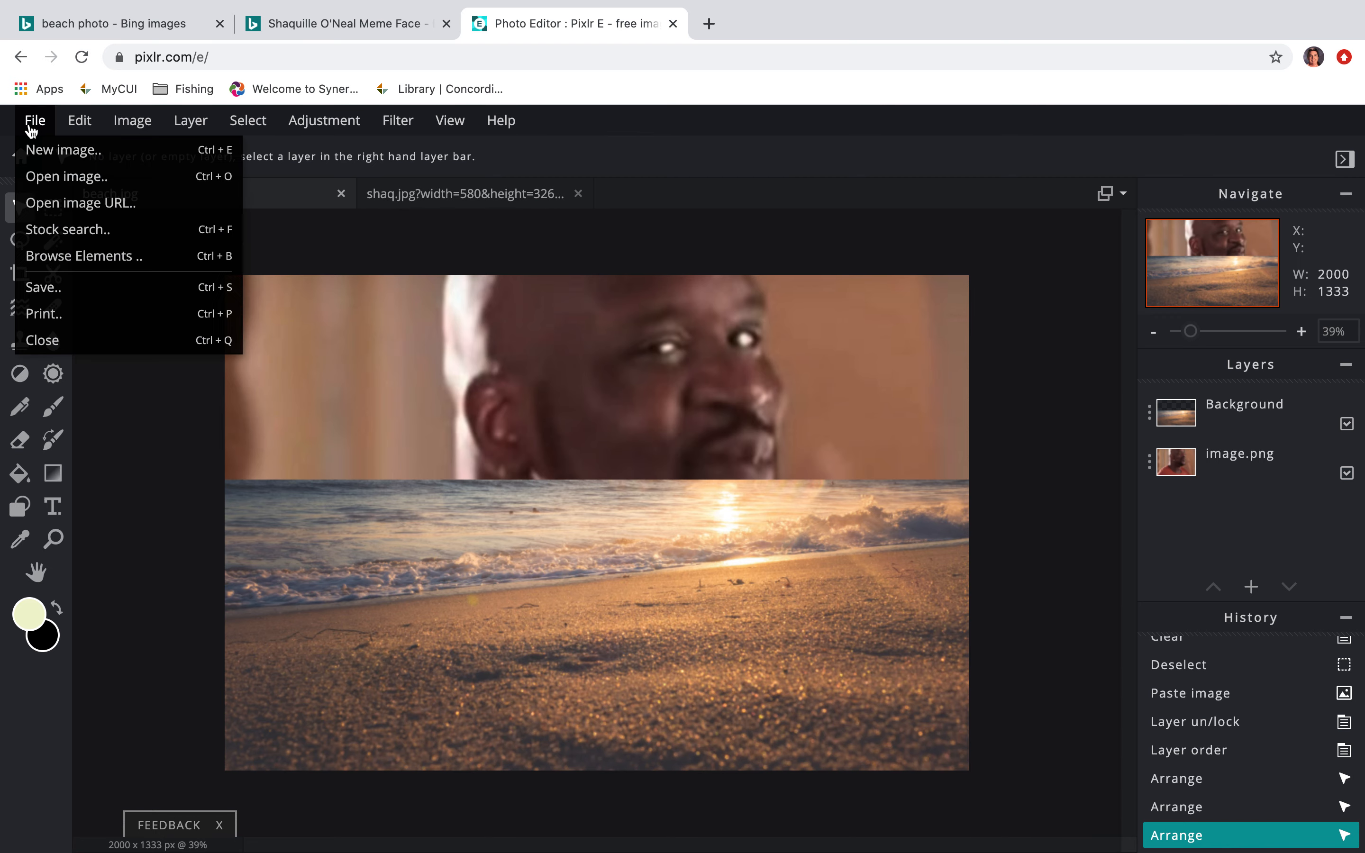
pyautogui.click(80, 338)
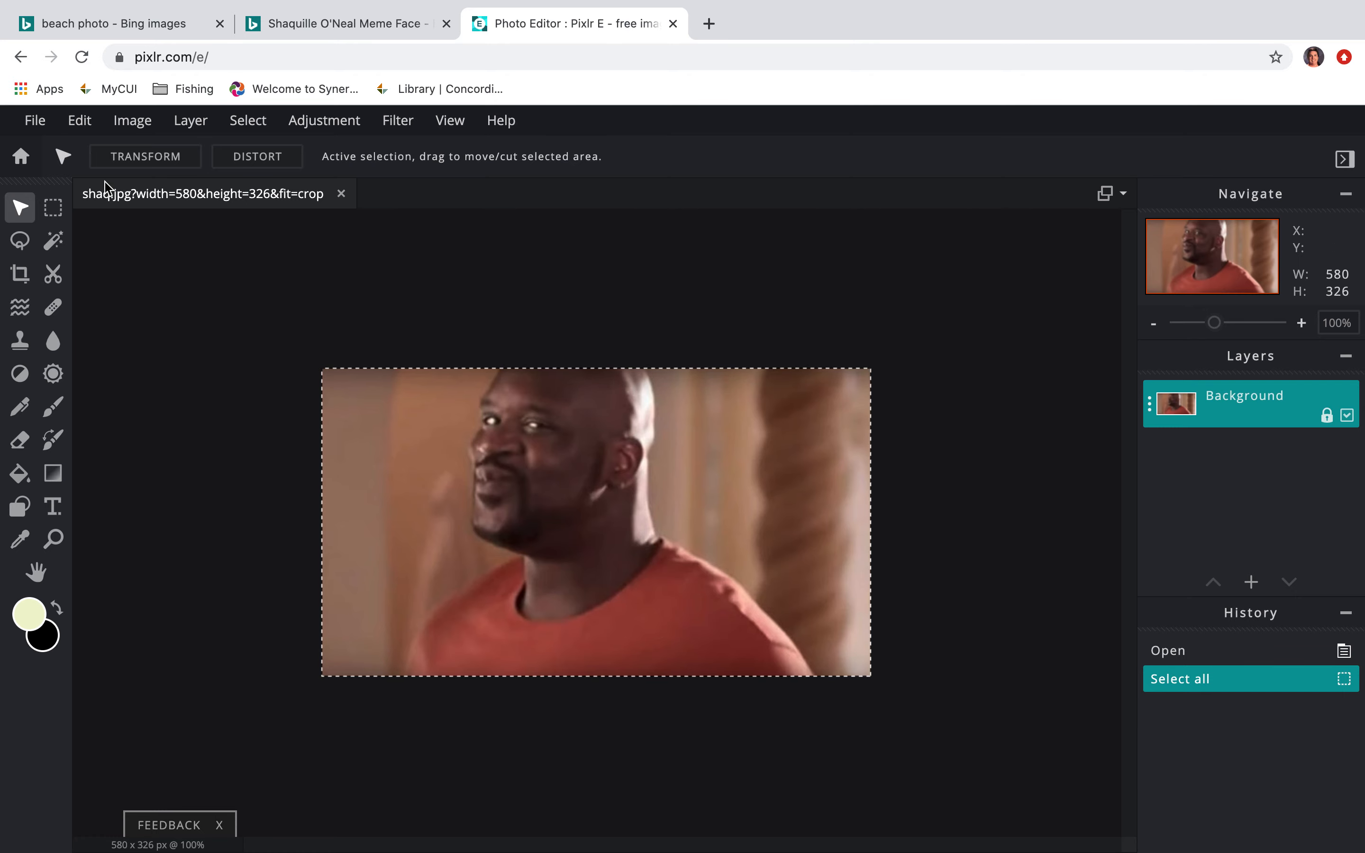
pyautogui.click(35, 122)
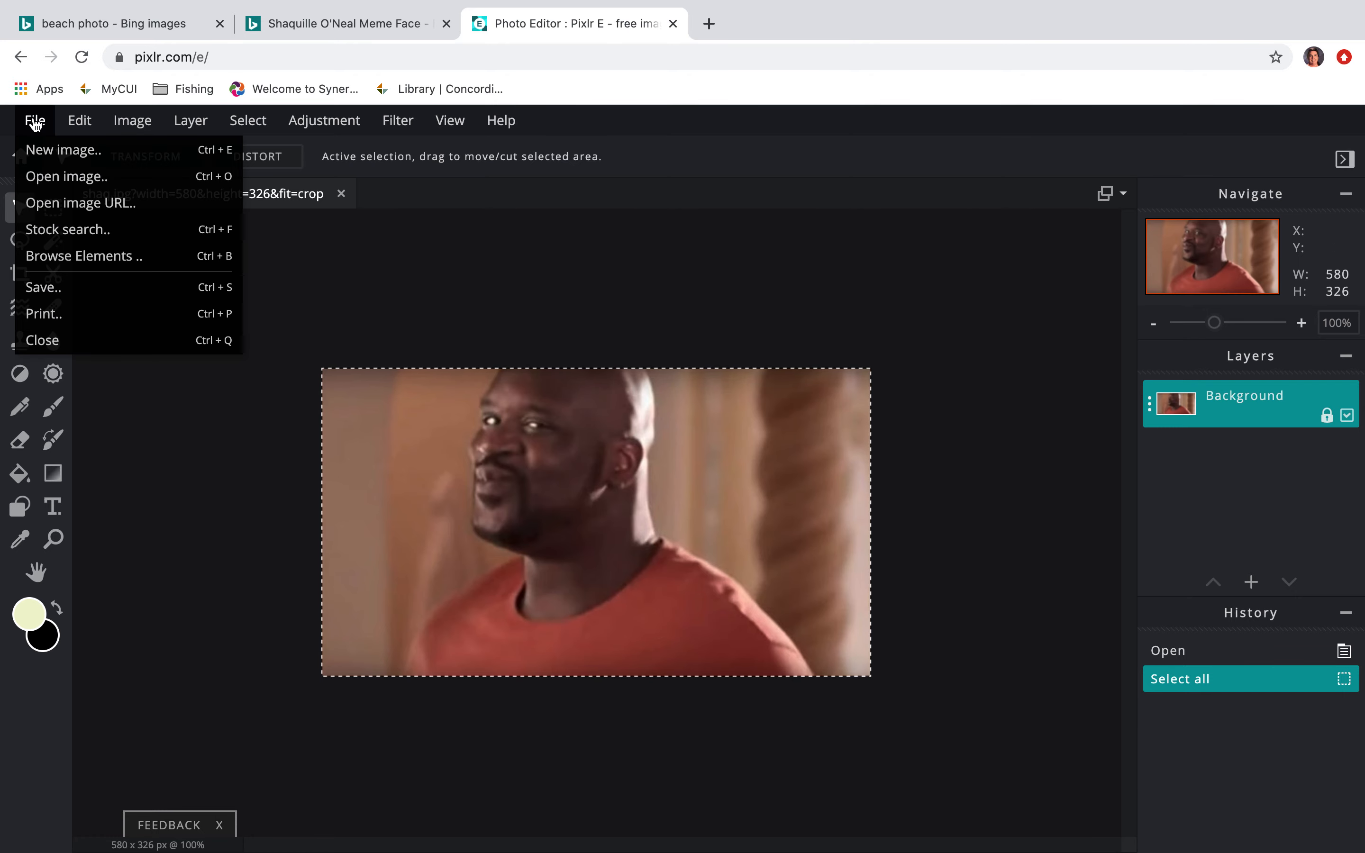
pyautogui.click(55, 341)
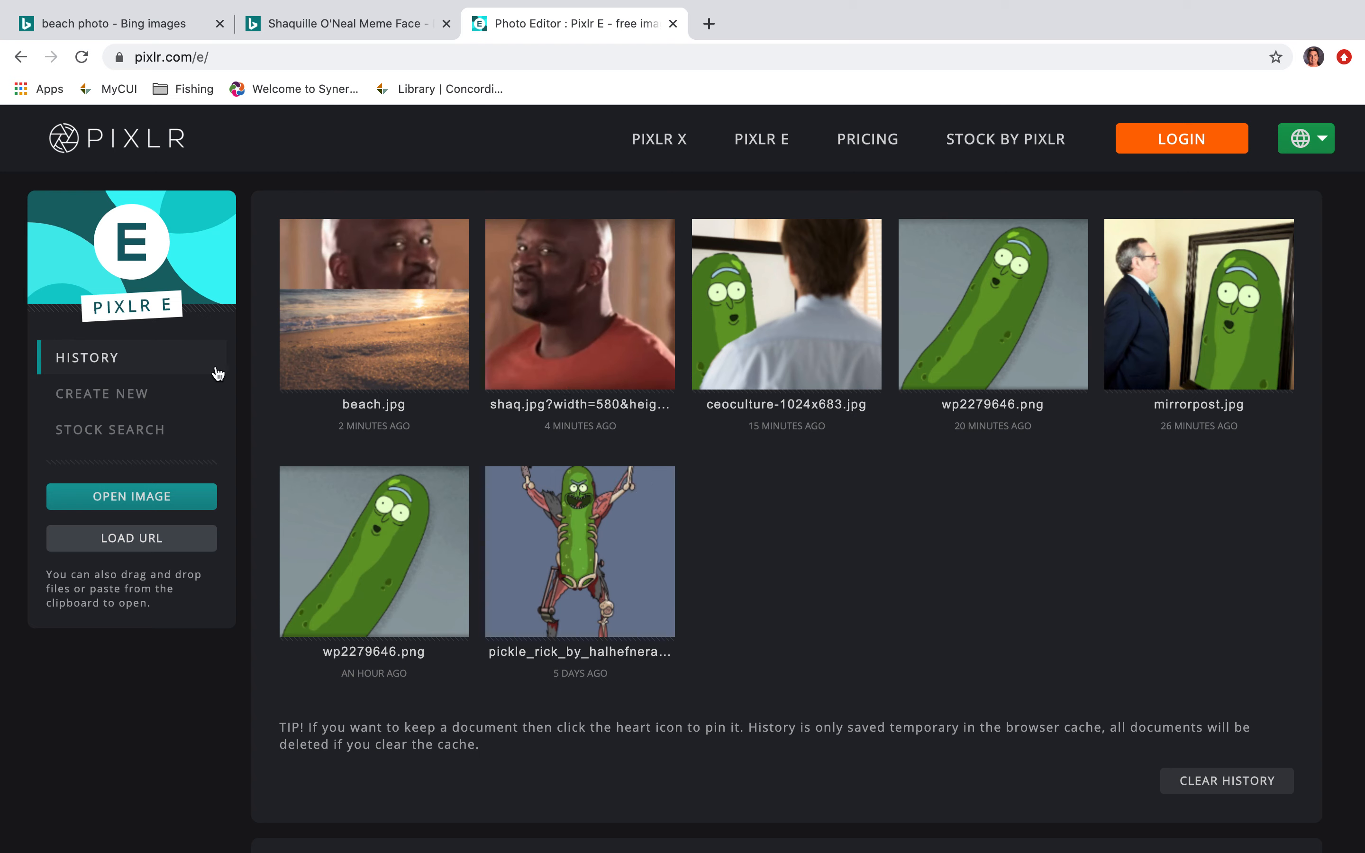
# - Copy the image address of the sunset beach photo from the Bing image results
pyautogui.click(152, 23)
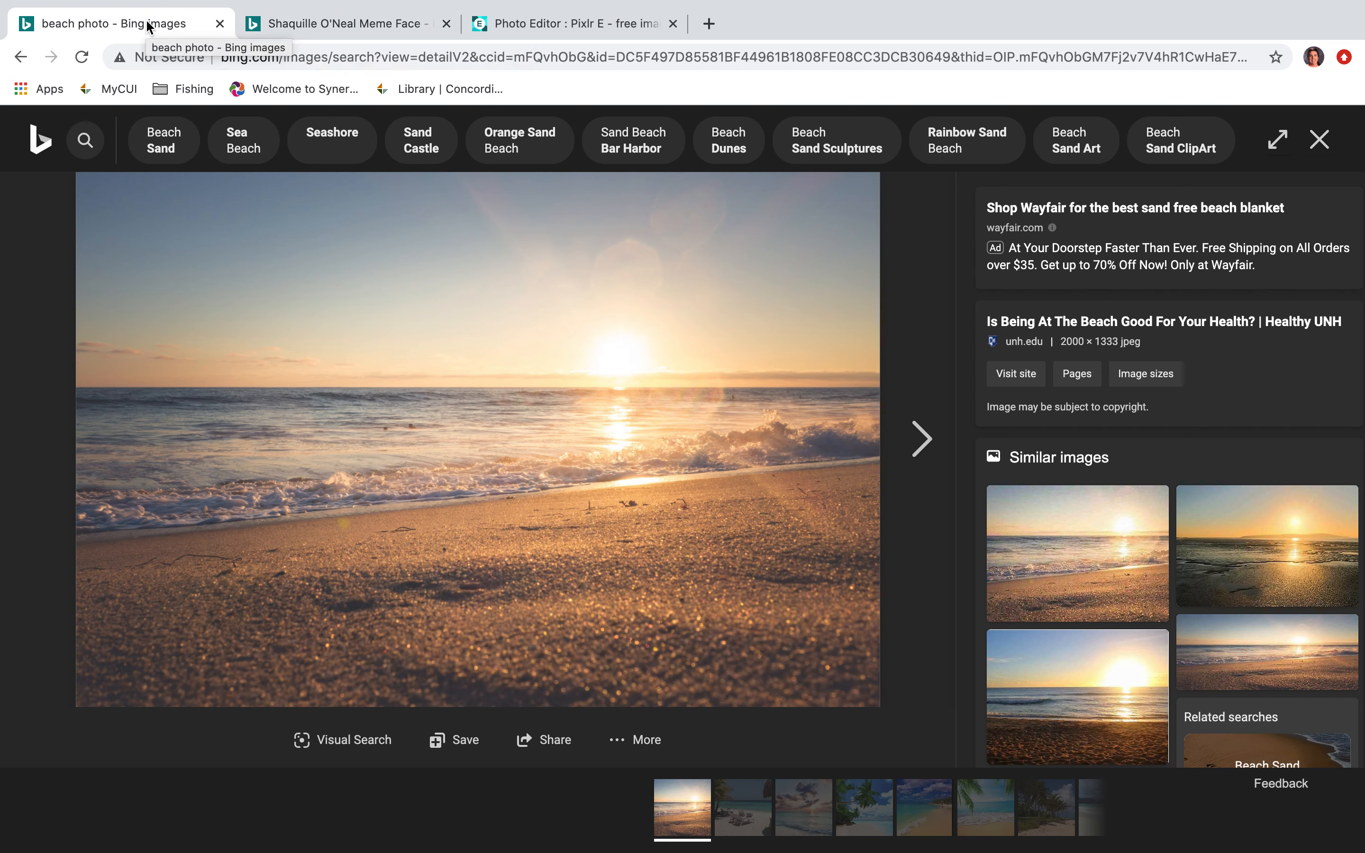
pyautogui.rightClick(333, 353)
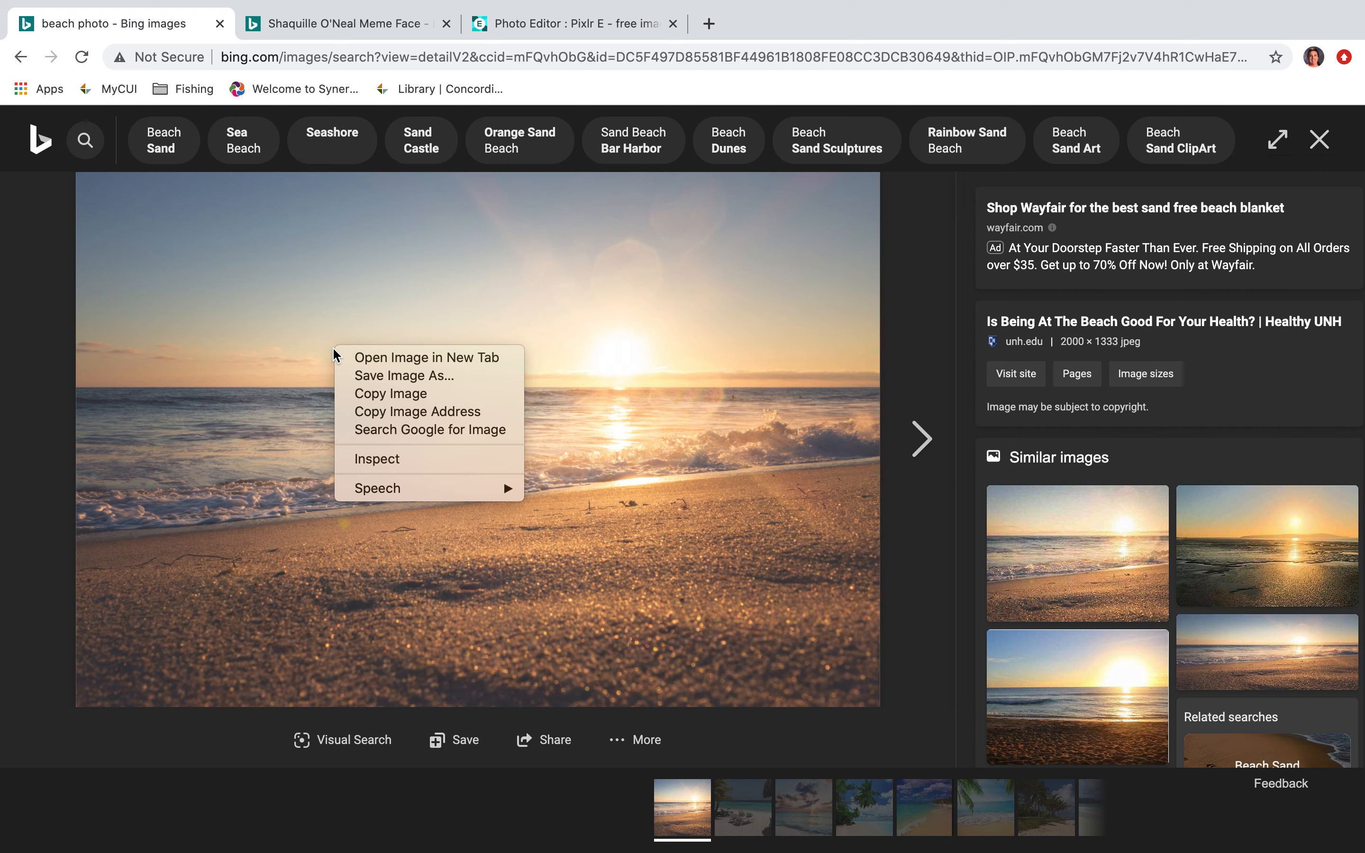
pyautogui.click(427, 413)
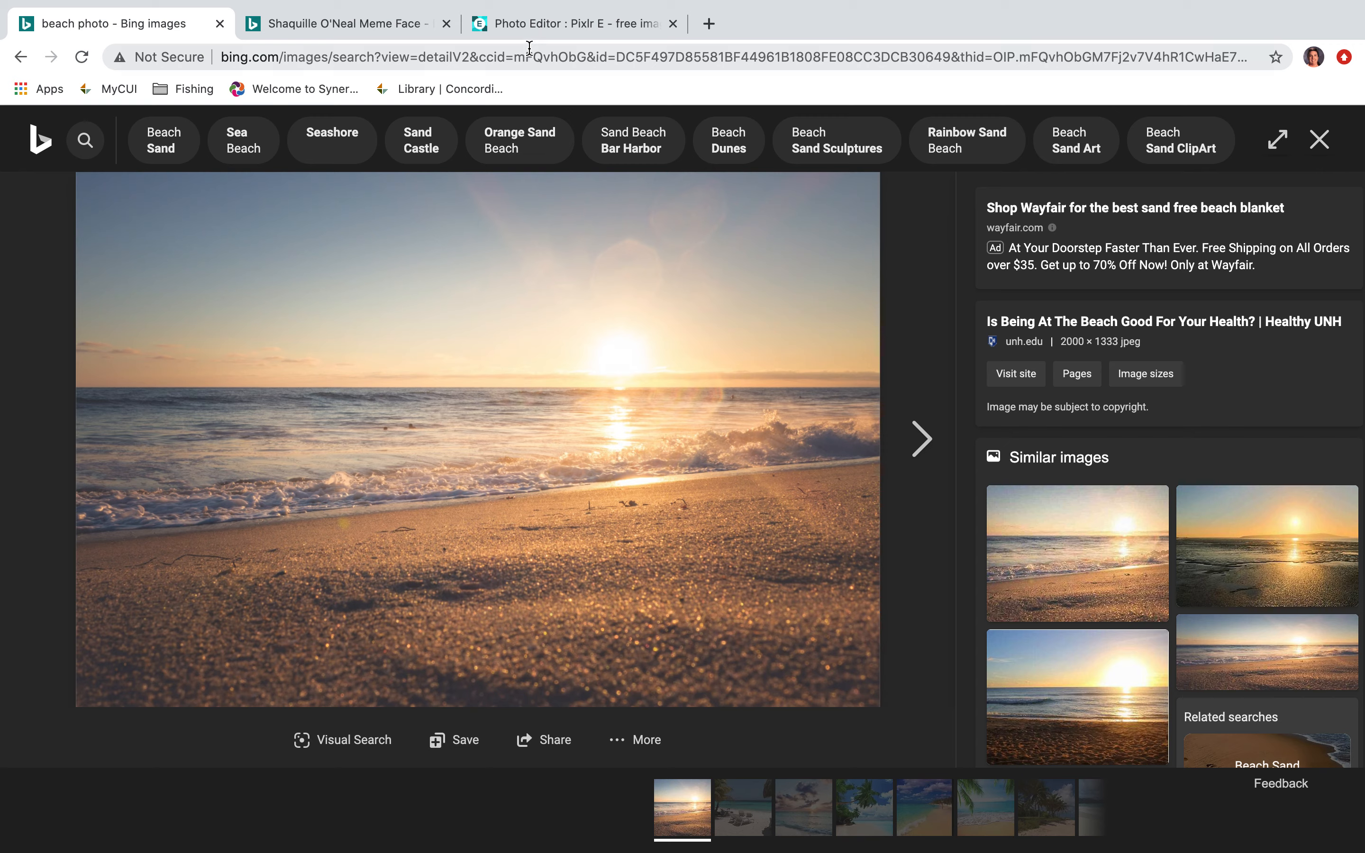
# - Switch back to Pixlr E and load beach.jpg from the copied image URL
pyautogui.click(525, 28)
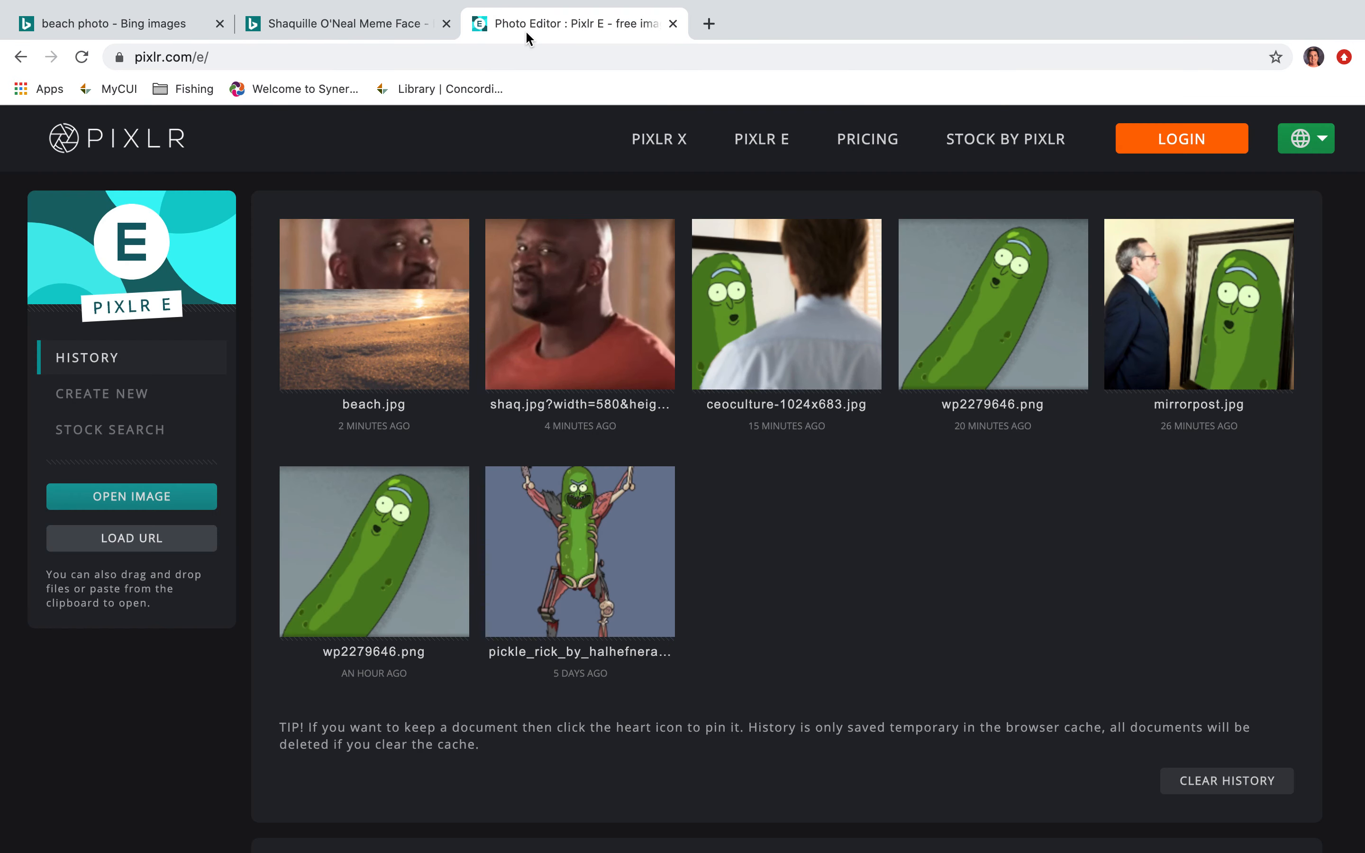
pyautogui.click(140, 550)
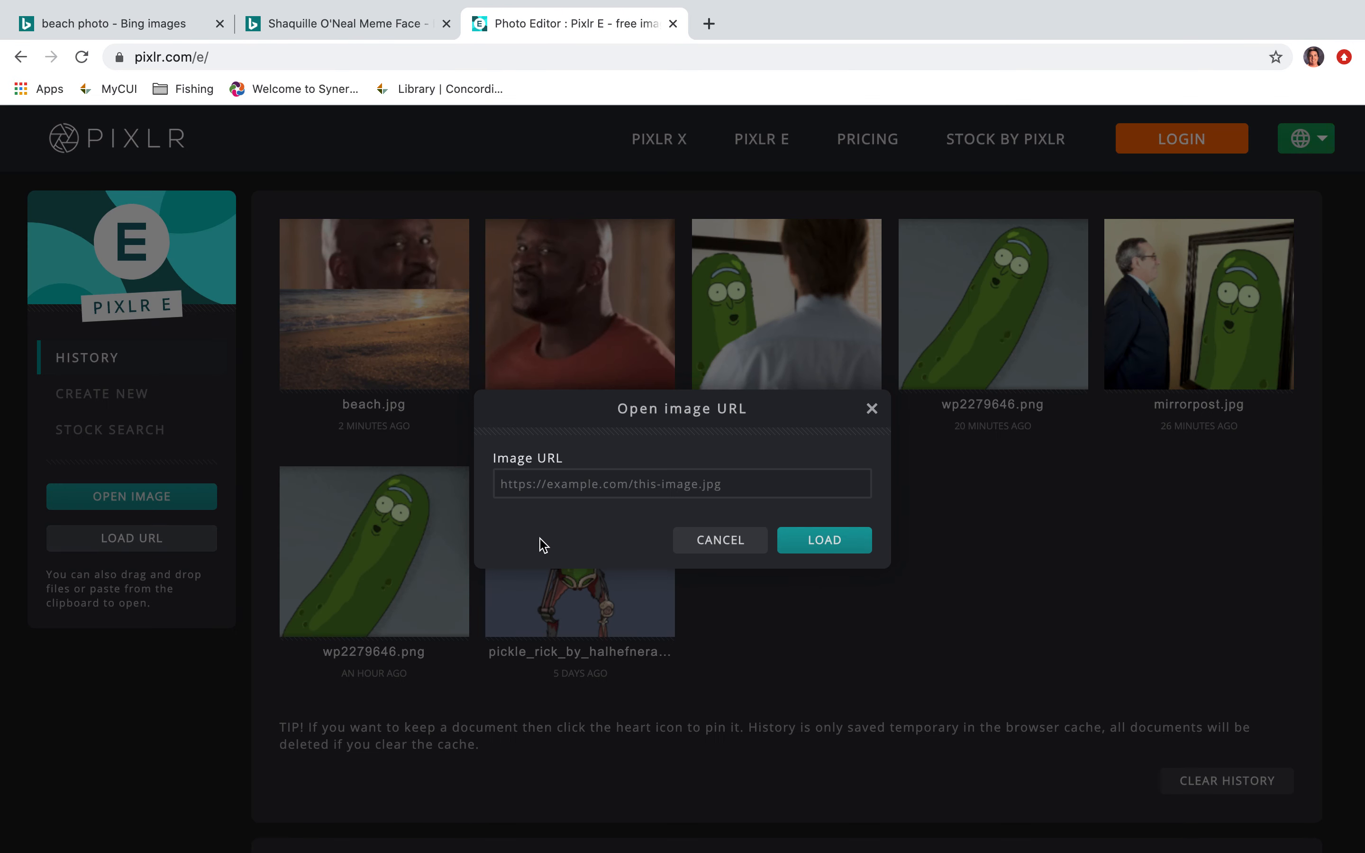
pyautogui.rightClick(578, 489)
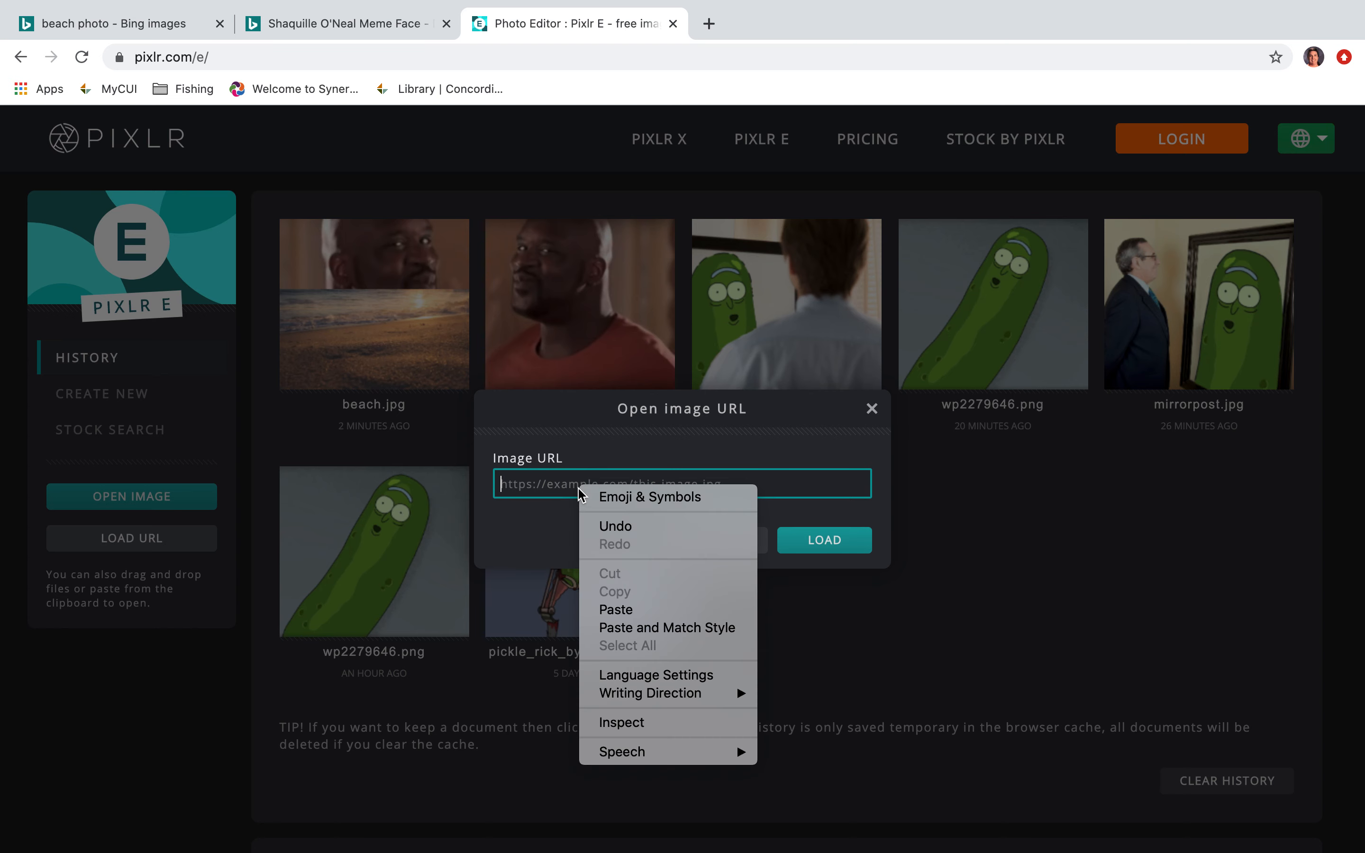
pyautogui.click(625, 614)
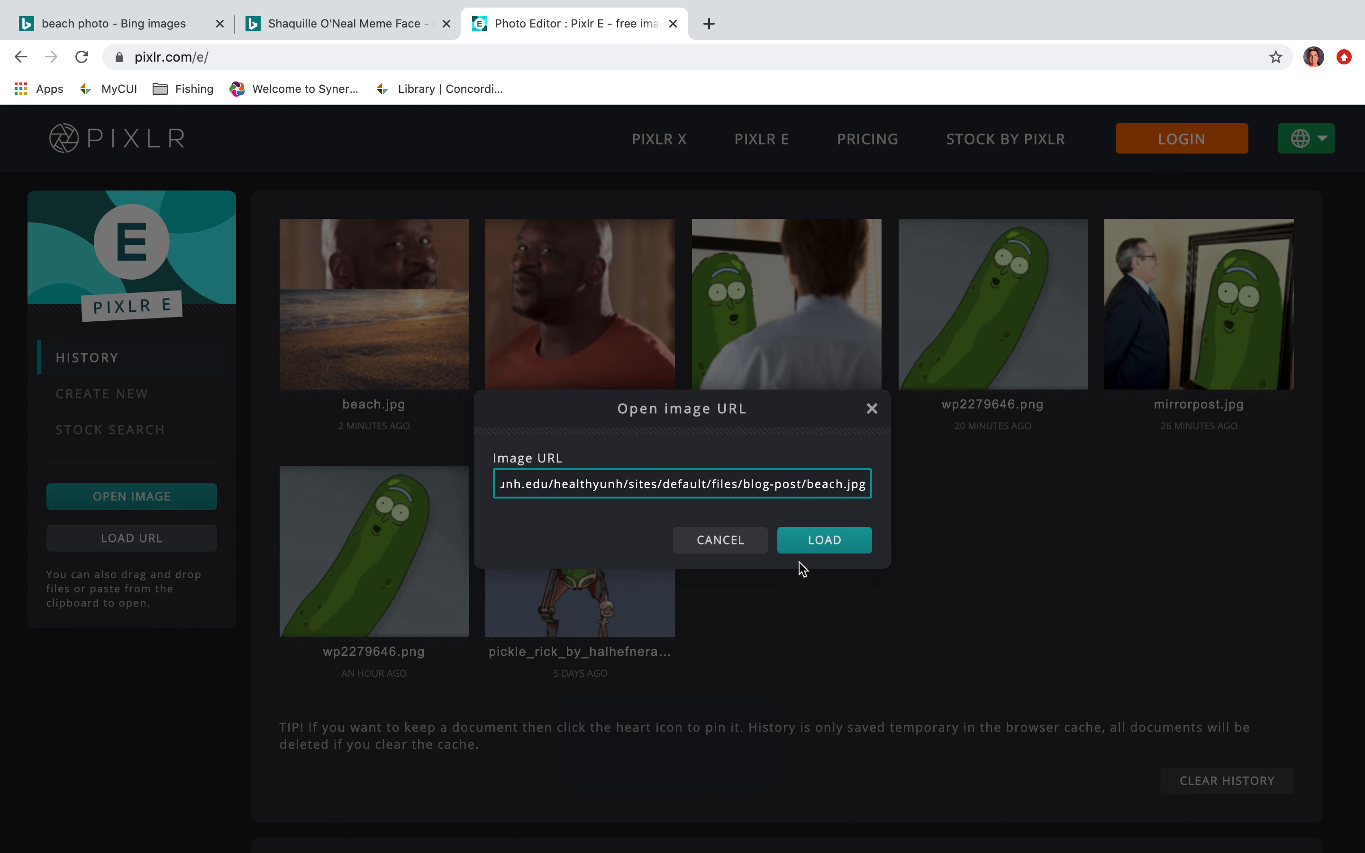
pyautogui.click(818, 546)
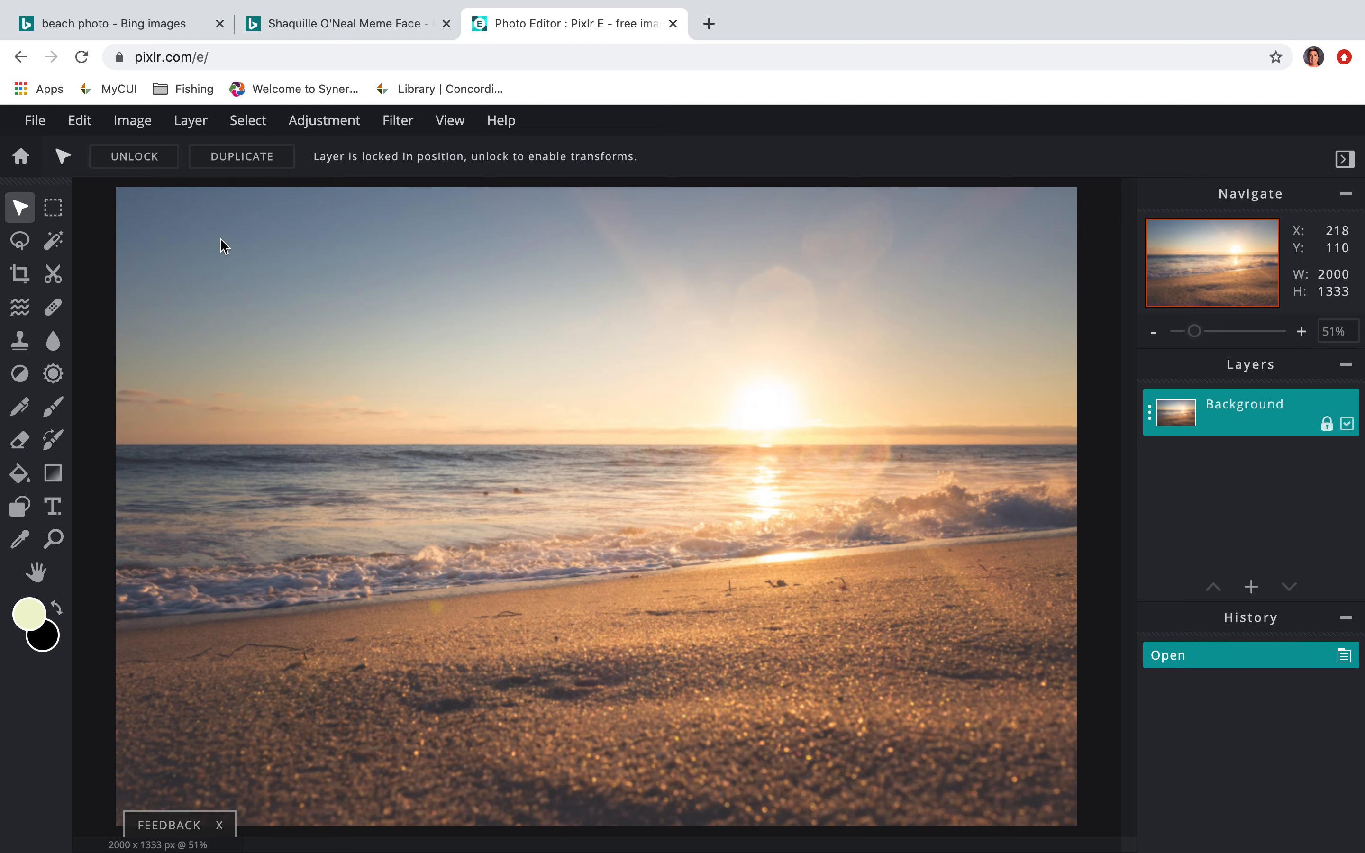
# - Close the enlarged Shaquille O'Neal picture in Bing and search images for "Shaquille O'Neal hot sauce"
pyautogui.click(363, 23)
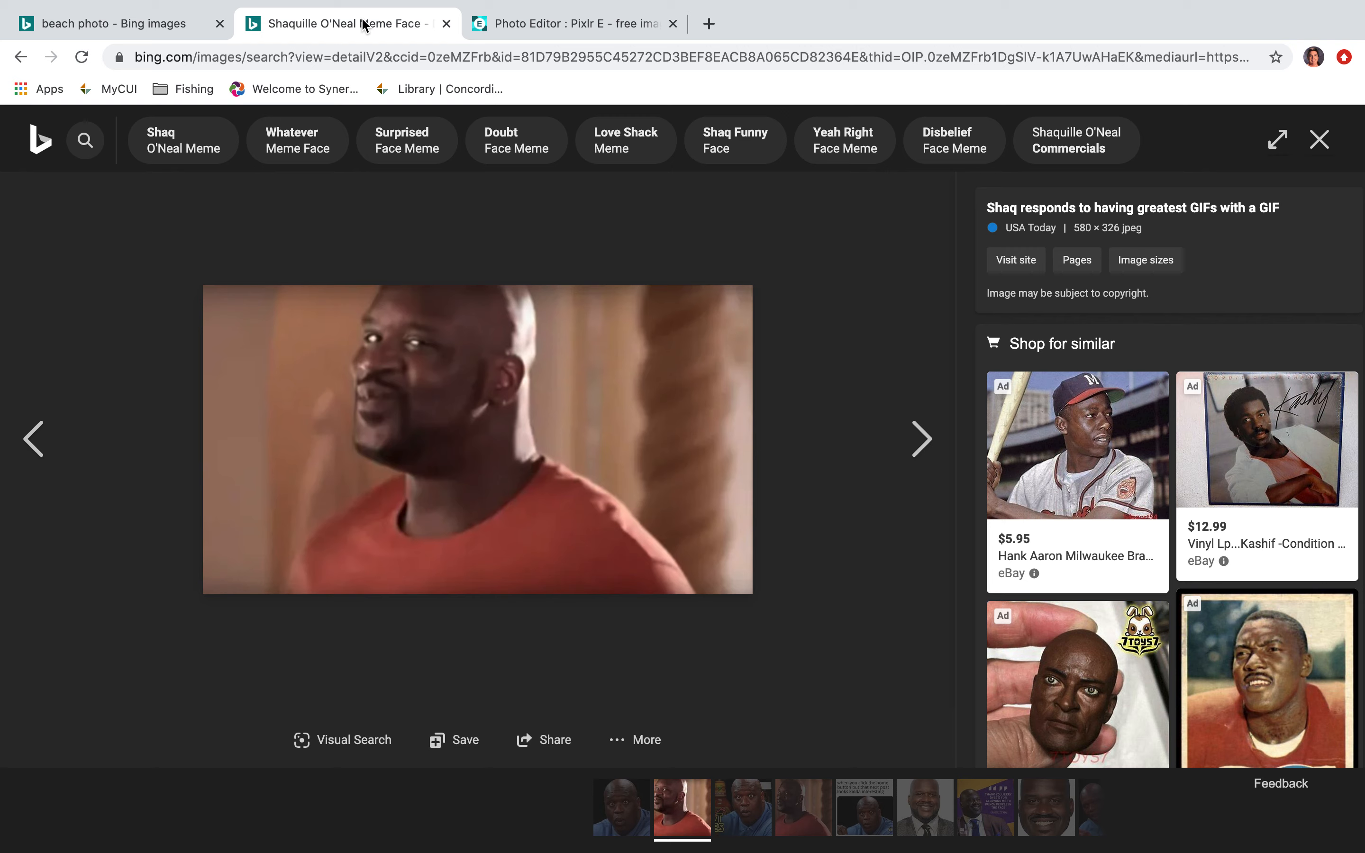
pyautogui.click(1320, 140)
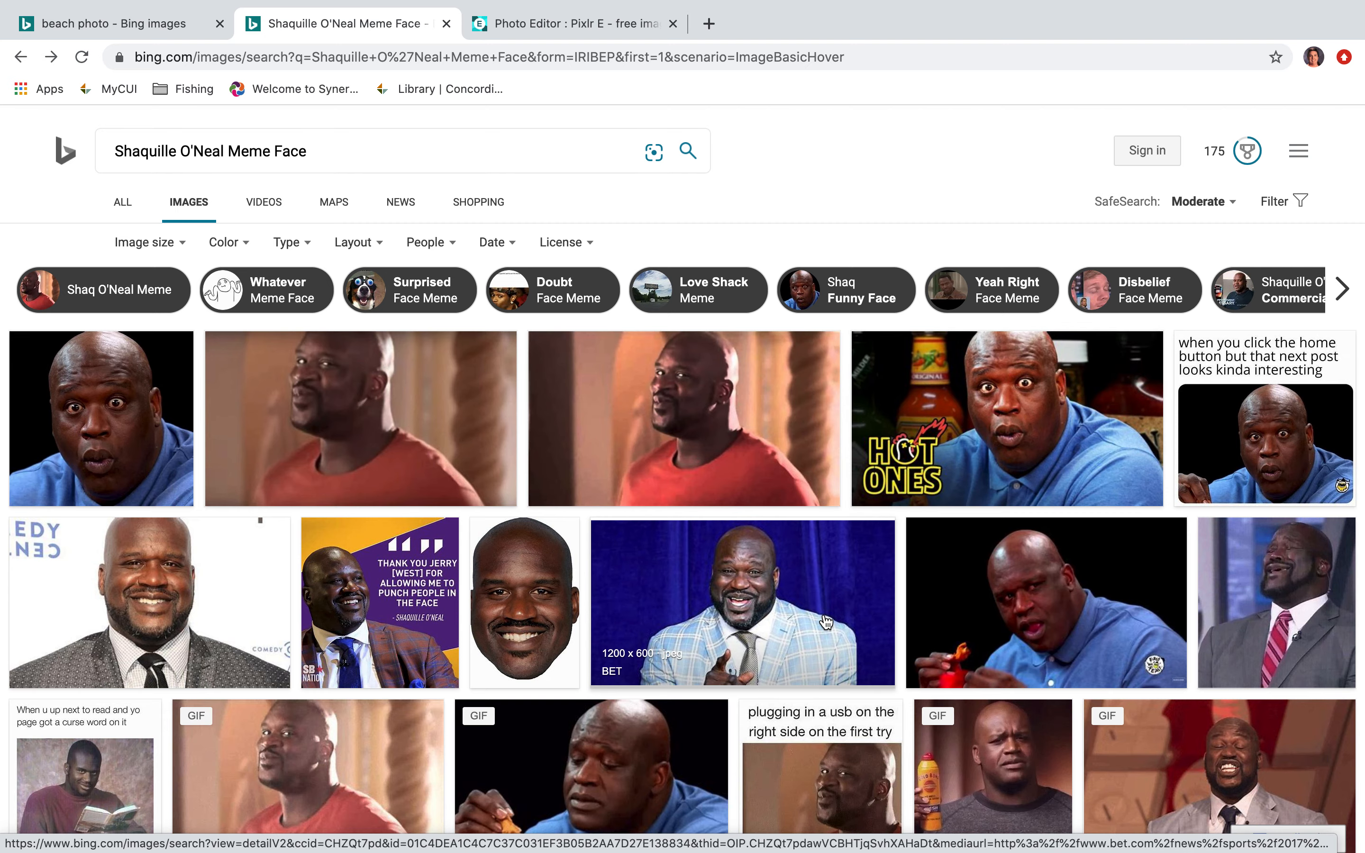
pyautogui.scroll(-3, 826, 623)
pyautogui.scroll(-3, 826, 622)
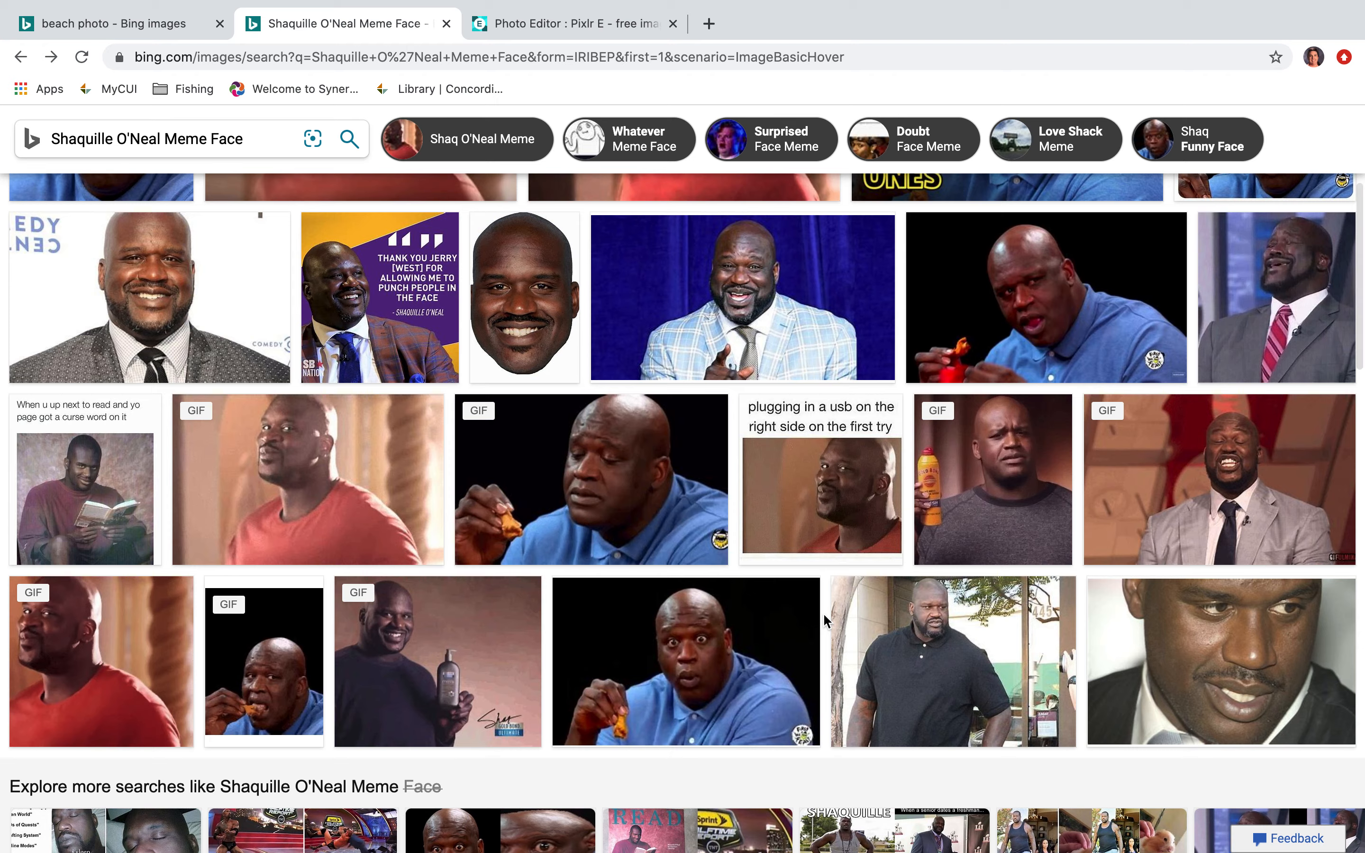
pyautogui.scroll(7, 826, 622)
pyautogui.click(345, 149)
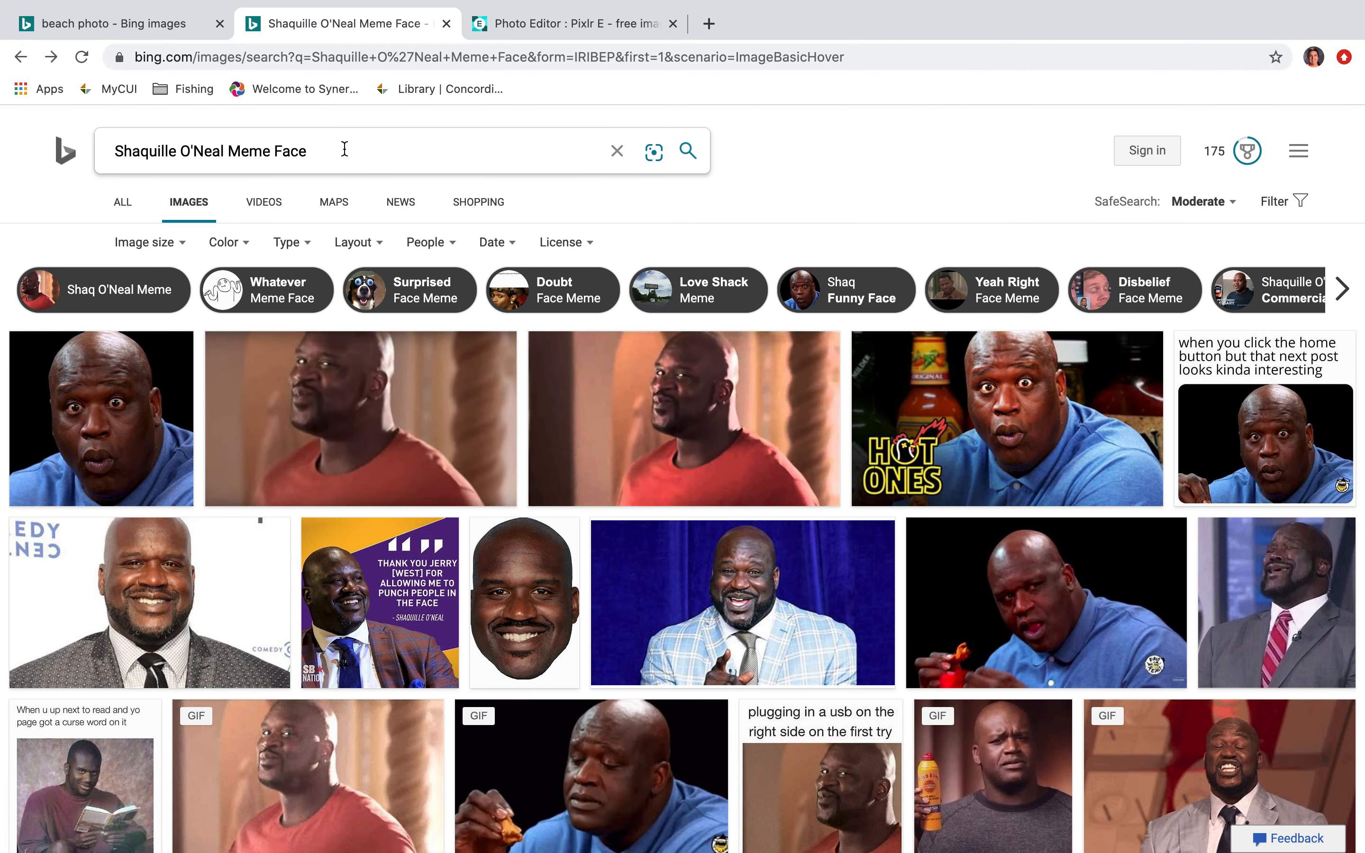
pyautogui.press('BackSpace')
pyautogui.press('BackSpace')
pyautogui.press('BackSpace')
pyautogui.press('BackSpace')
pyautogui.press('BackSpace')
pyautogui.press('BackSpace')
pyautogui.press('BackSpace')
pyautogui.press('BackSpace')
pyautogui.press('BackSpace')
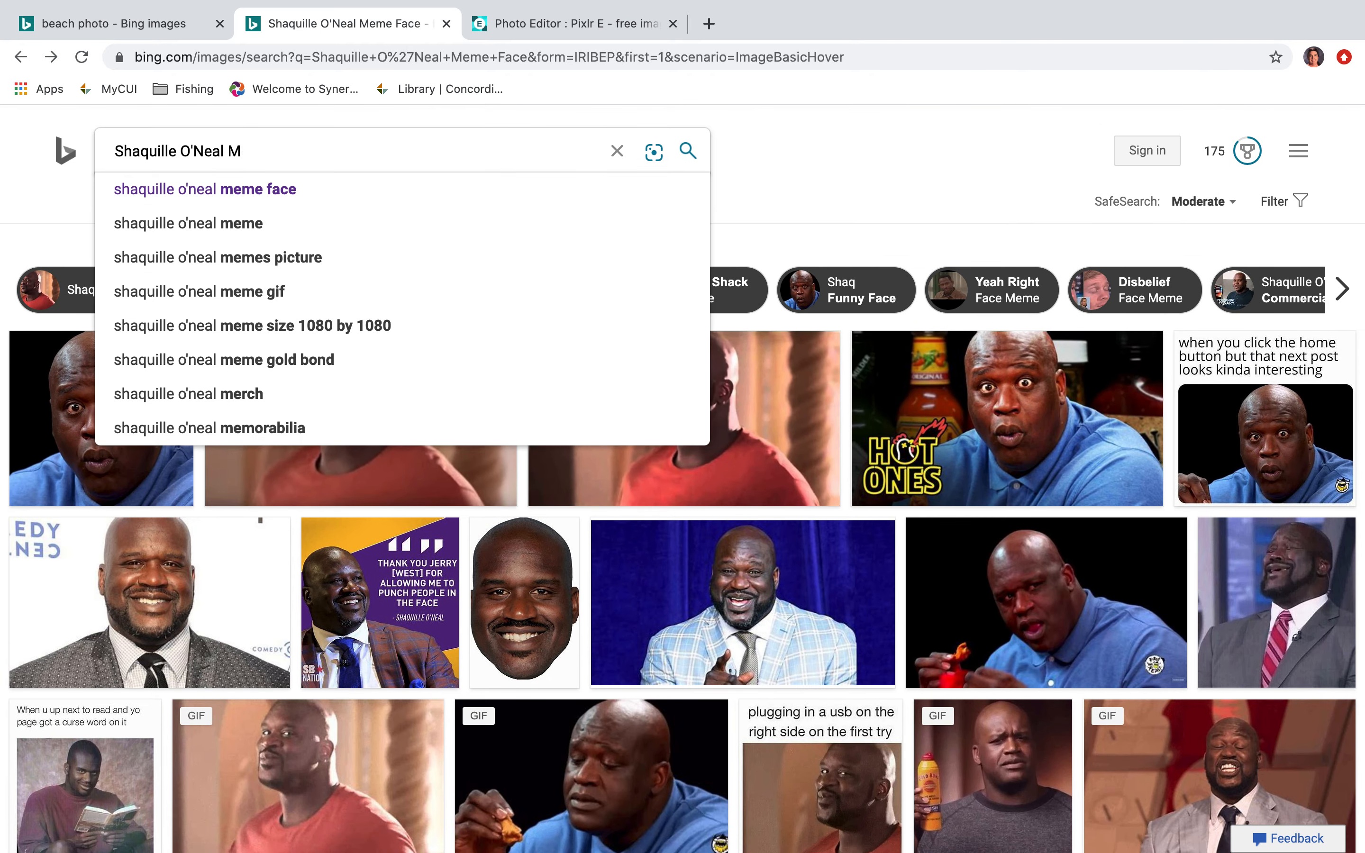
pyautogui.write('hot sauce')
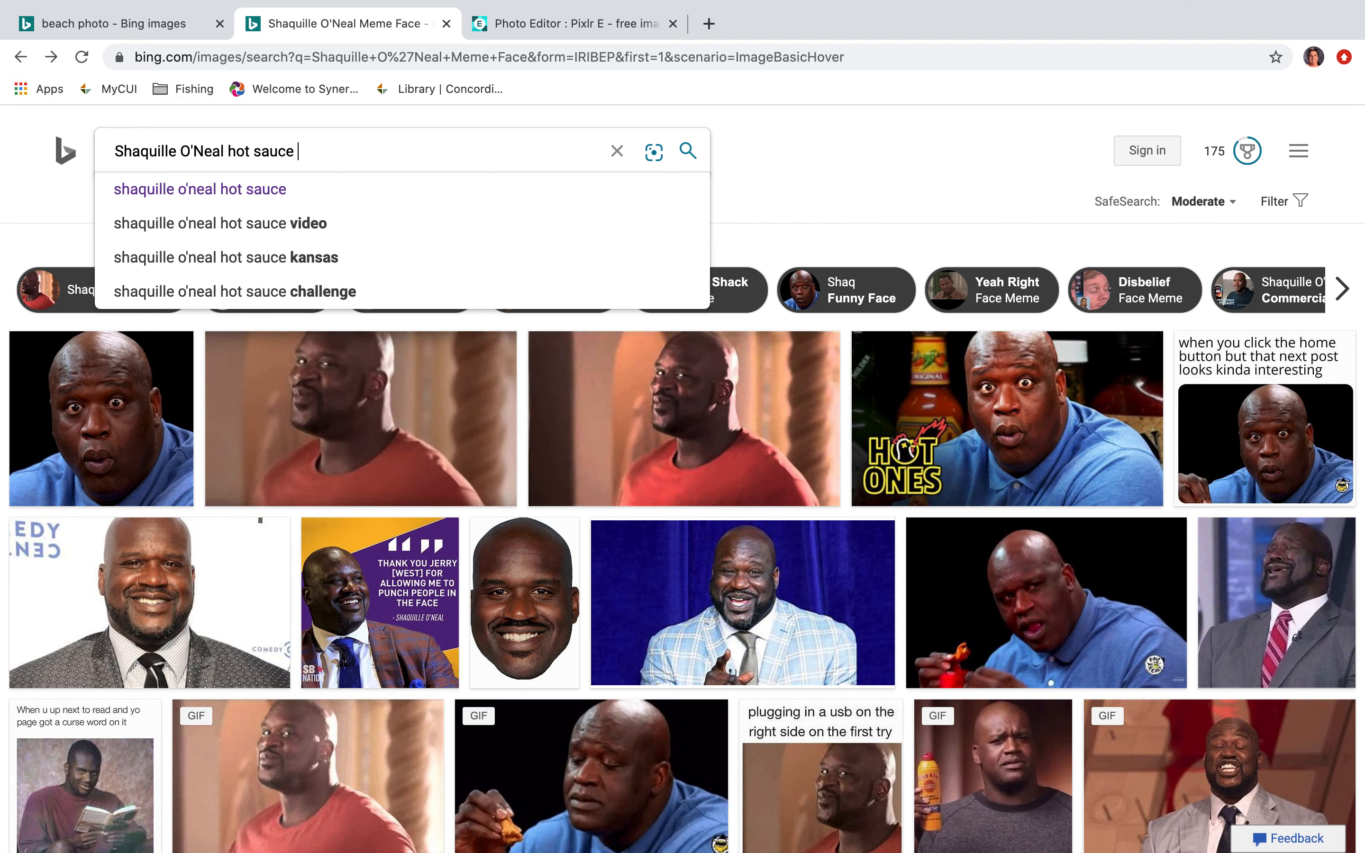
pyautogui.press('Return')
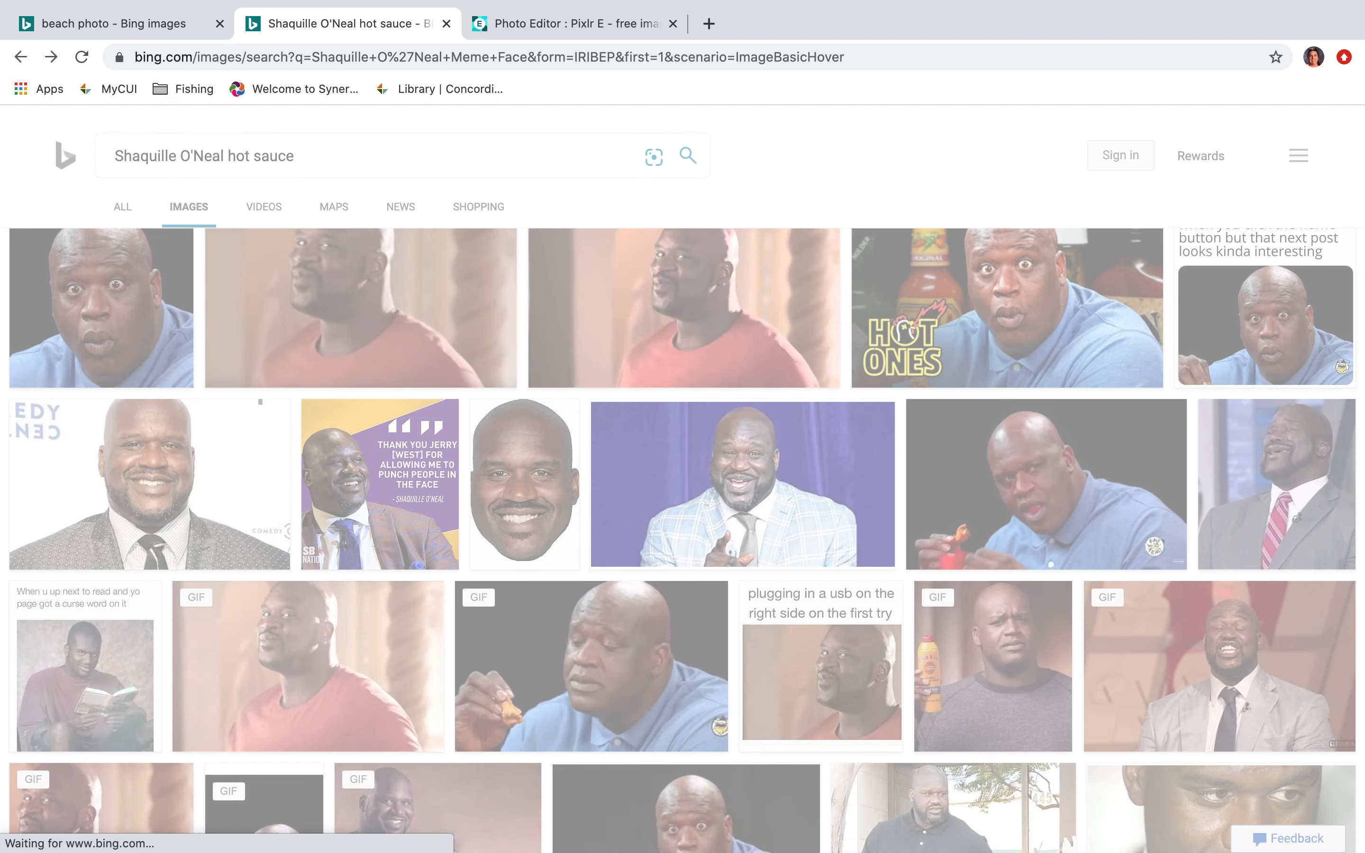
# - Open the 680 × 383 wide-eyed Shaq picture in a blue shirt and copy its image address
pyautogui.scroll(-5, 575, 429)
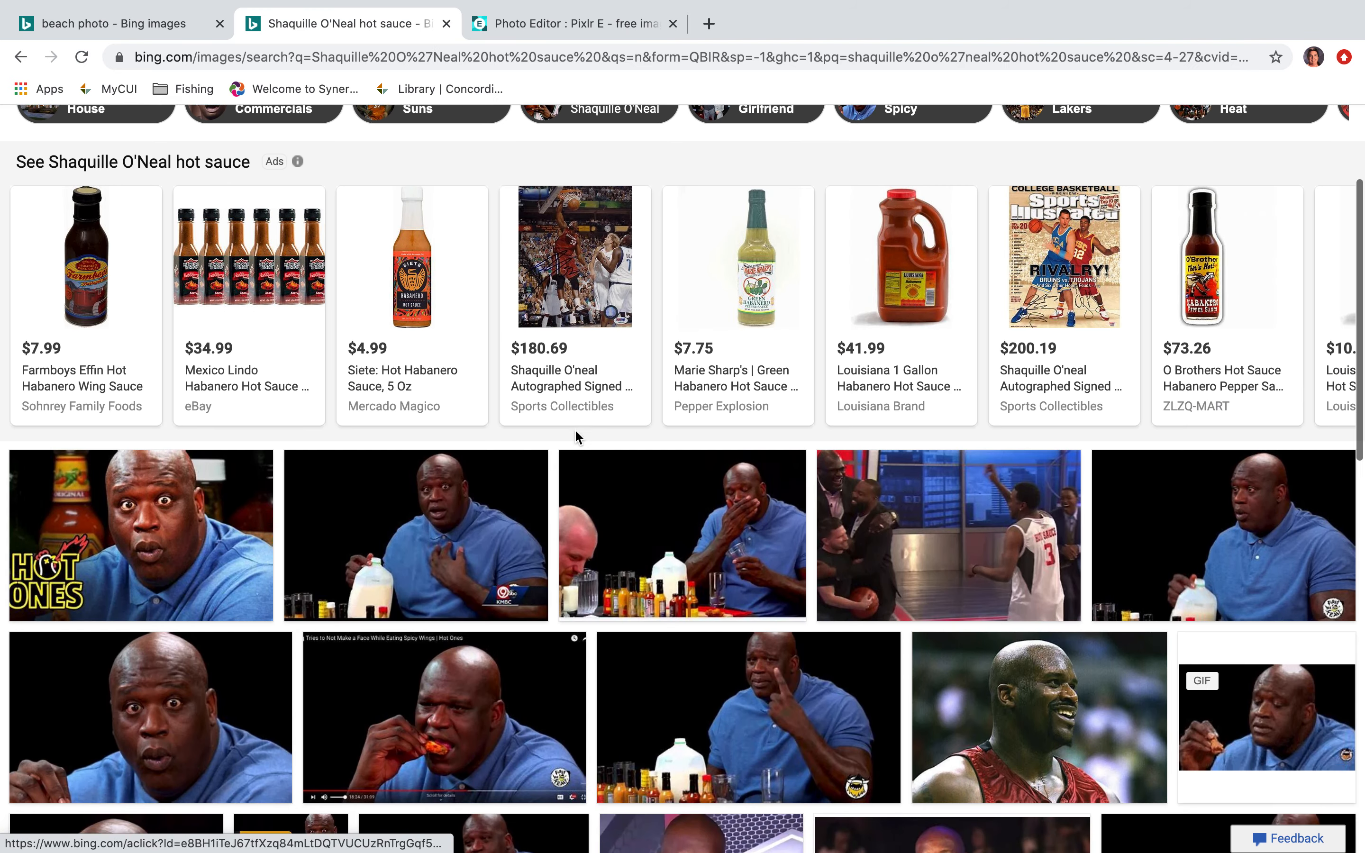
pyautogui.scroll(-1, 577, 438)
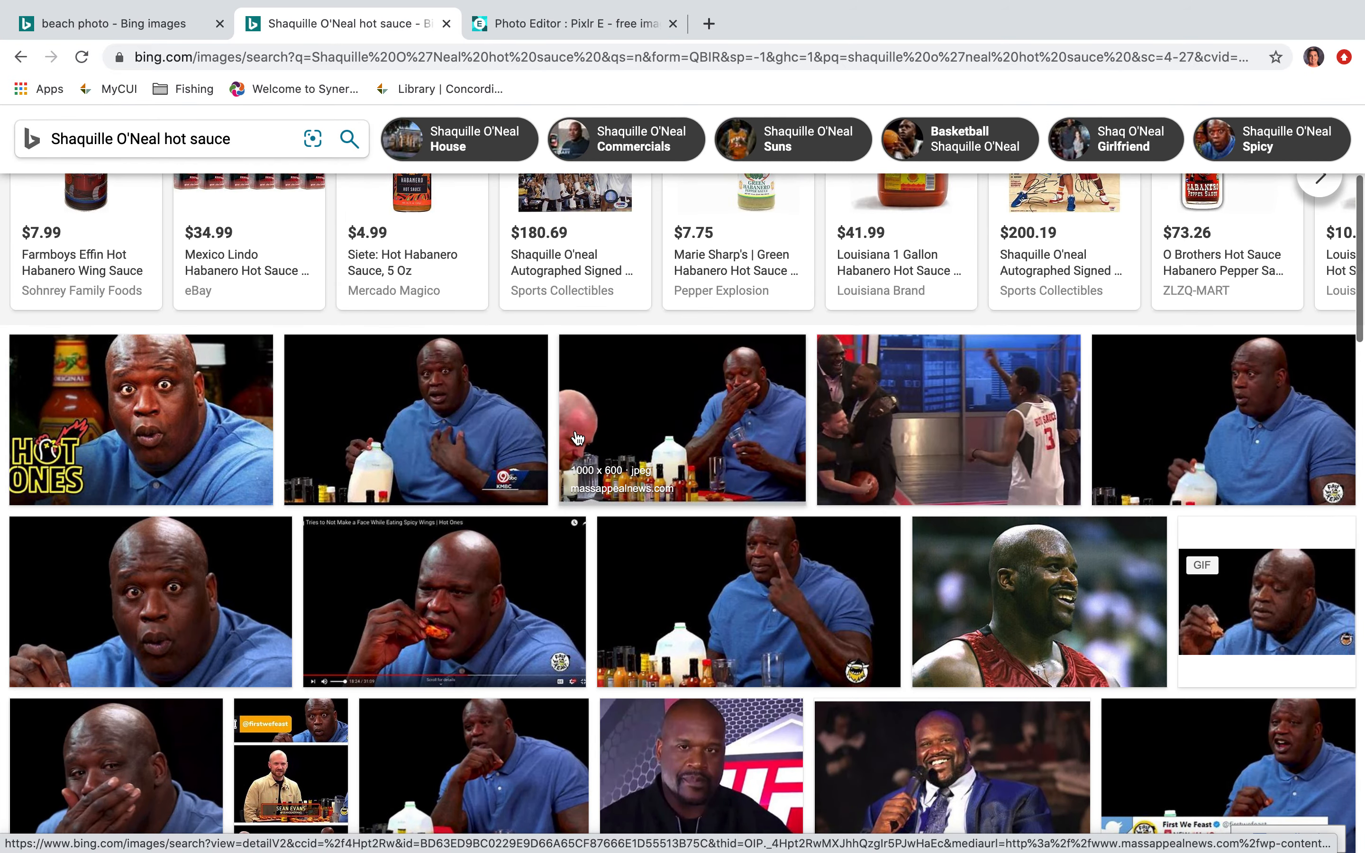
pyautogui.click(151, 649)
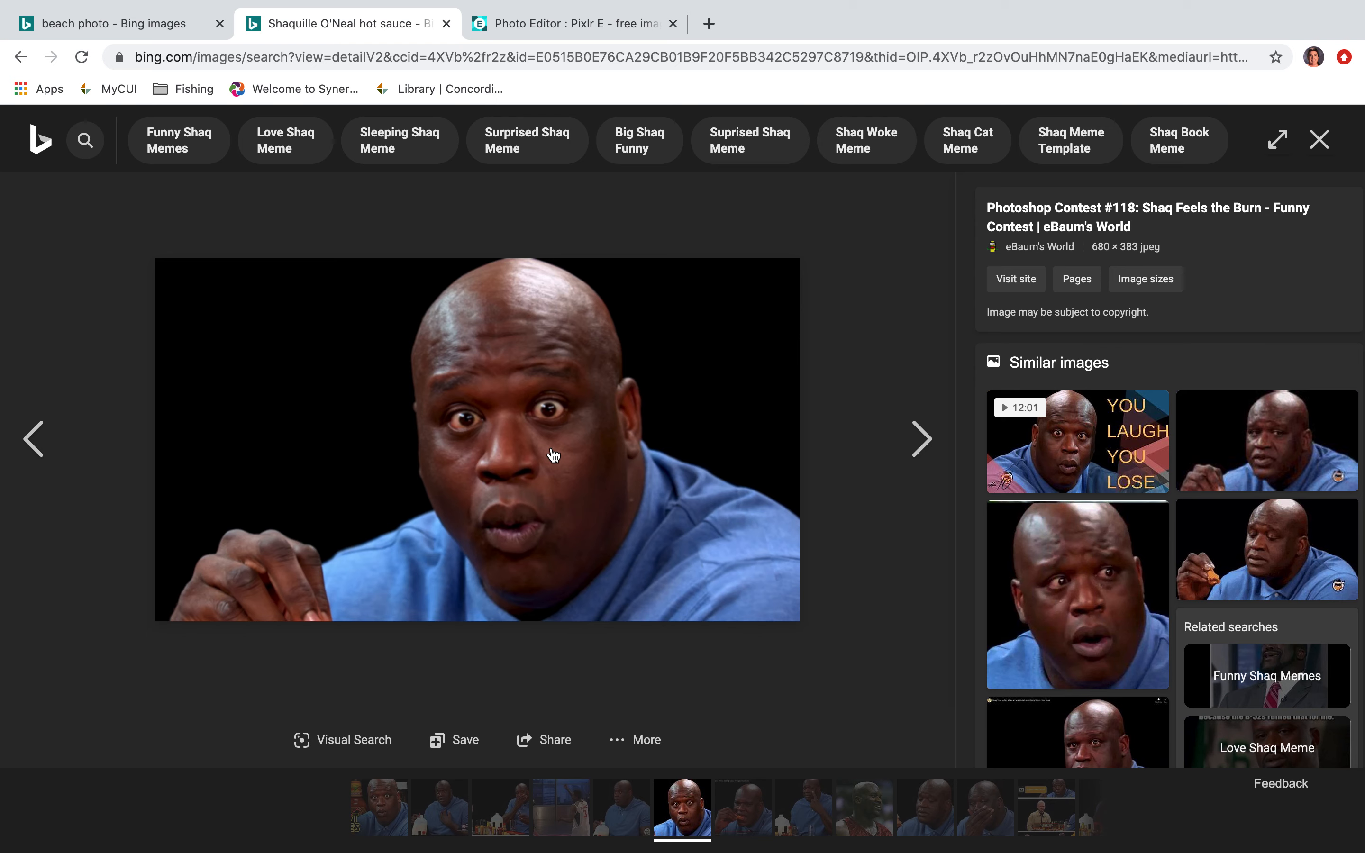
pyautogui.rightClick(553, 454)
pyautogui.click(653, 510)
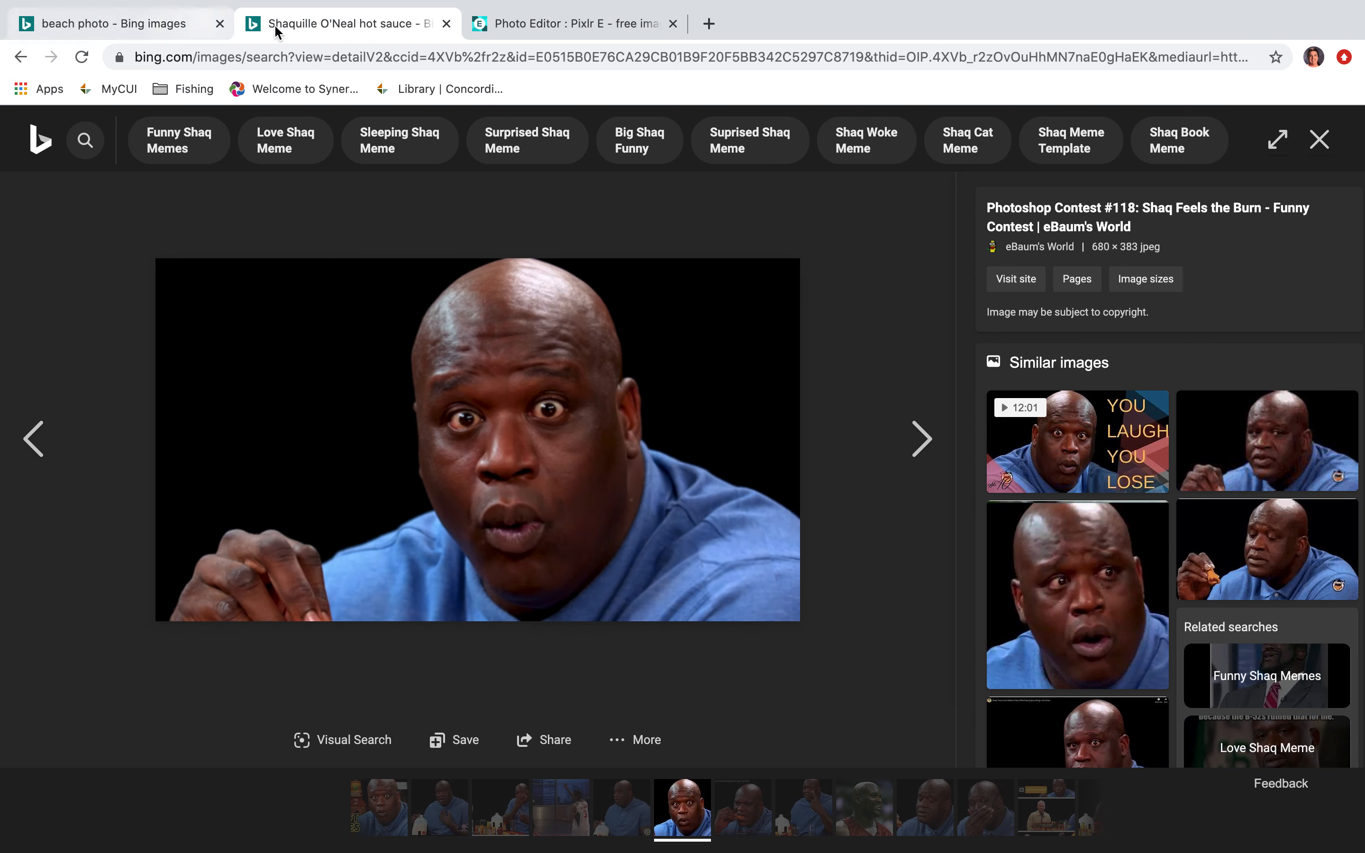
# - Return to Pixlr E and open Shaq1.jpg from the copied image URL as a second document
pyautogui.click(534, 23)
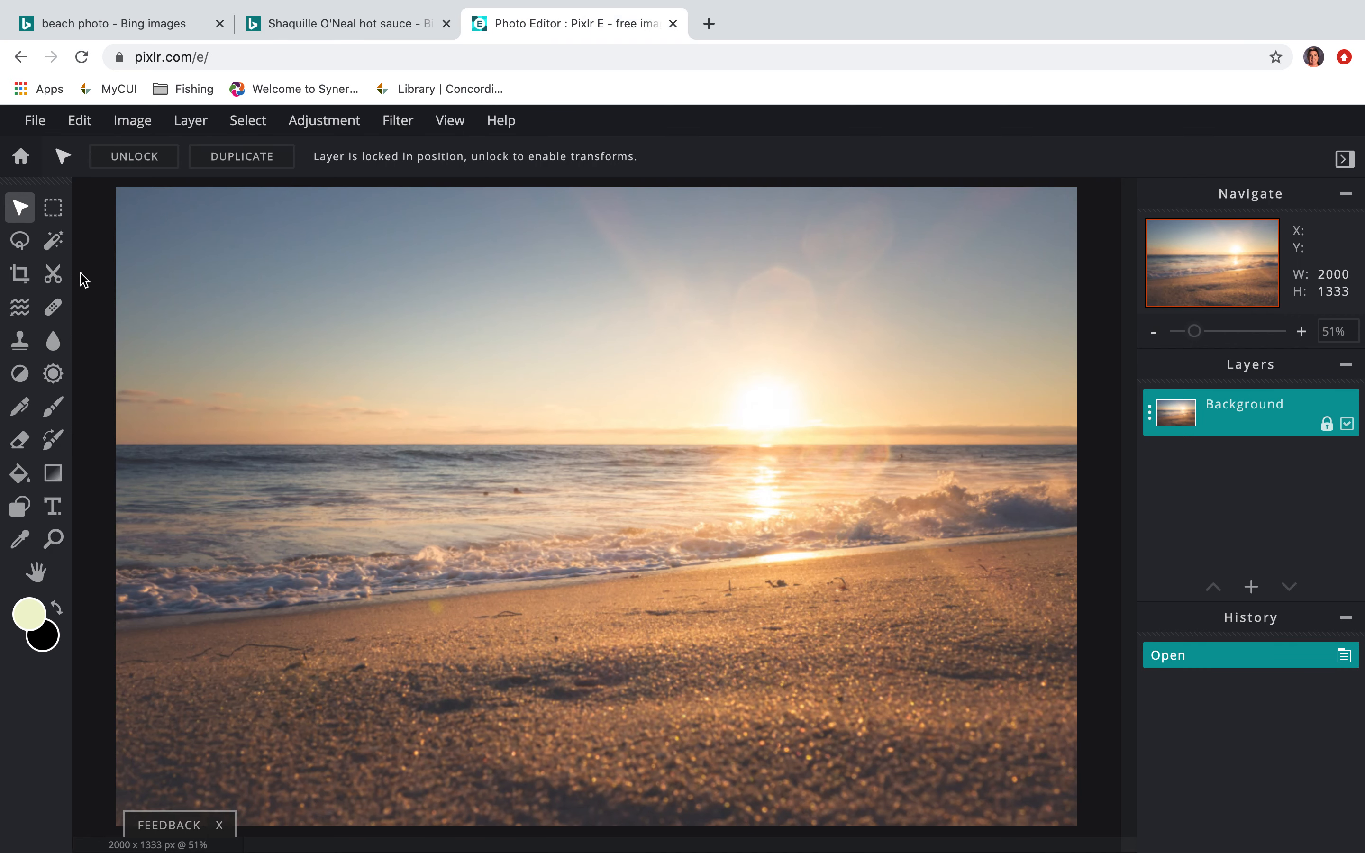
pyautogui.click(33, 122)
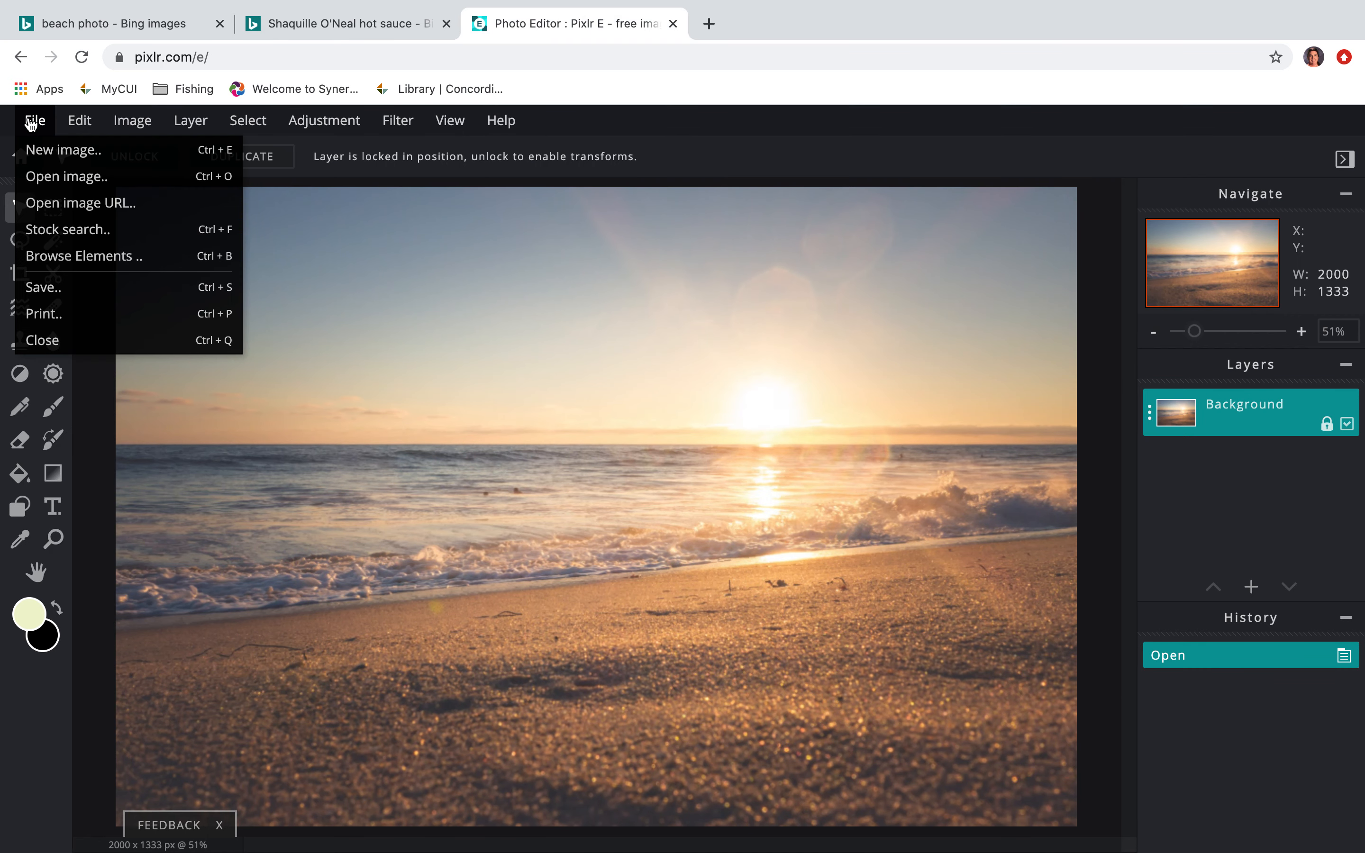
pyautogui.click(57, 205)
pyautogui.click(586, 495)
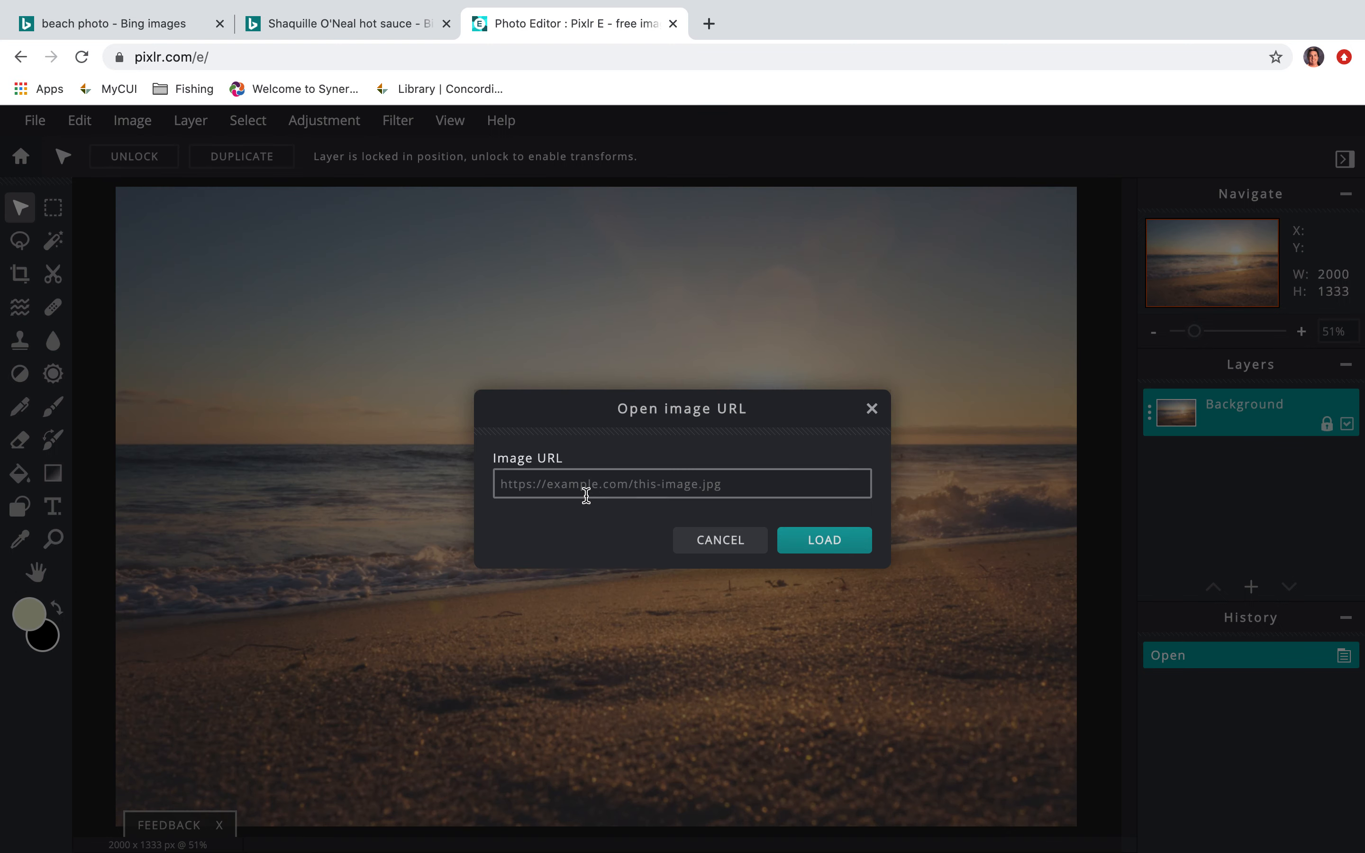
pyautogui.rightClick(597, 484)
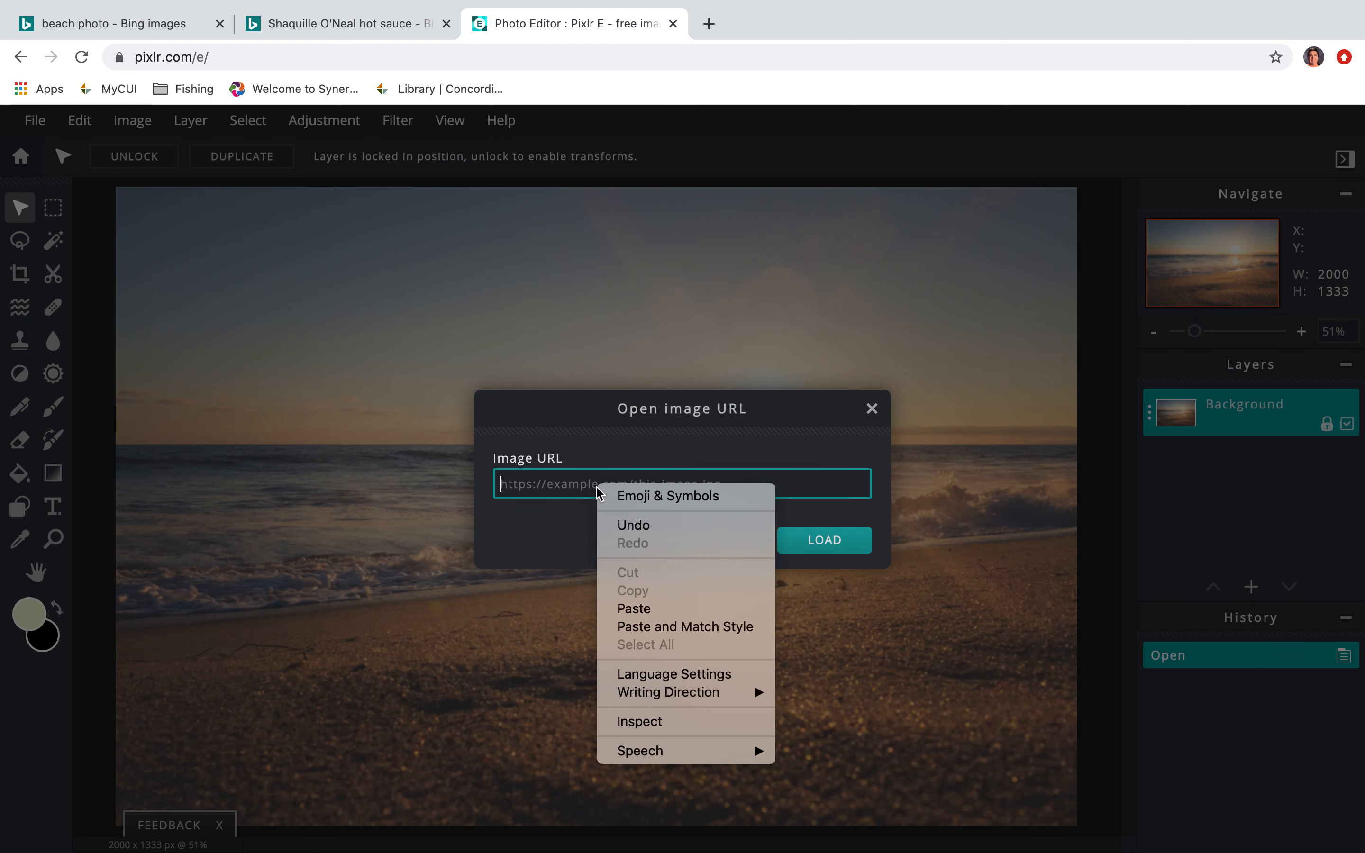
pyautogui.click(623, 609)
pyautogui.click(813, 544)
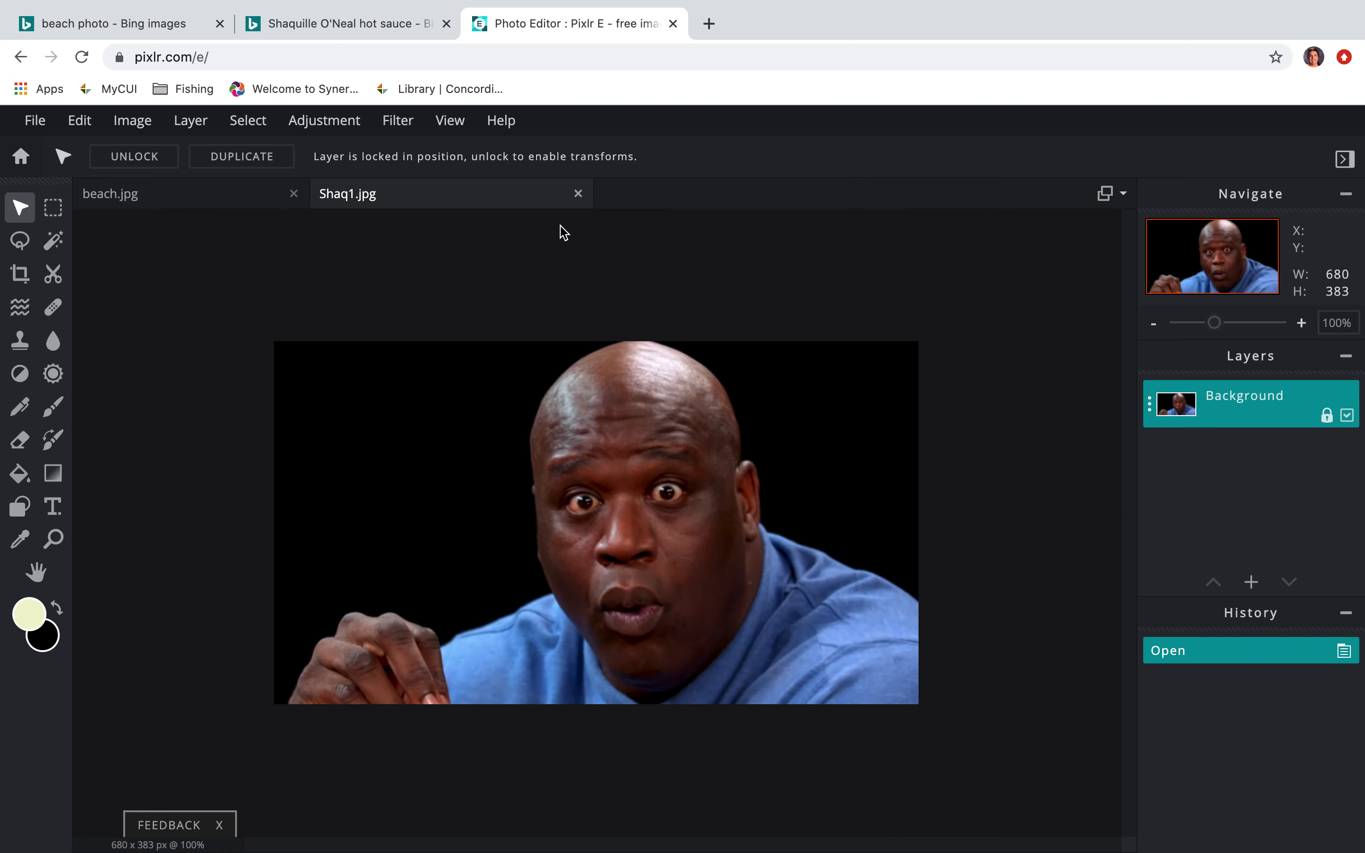
# - Switch to the beach.jpg document
pyautogui.click(270, 199)
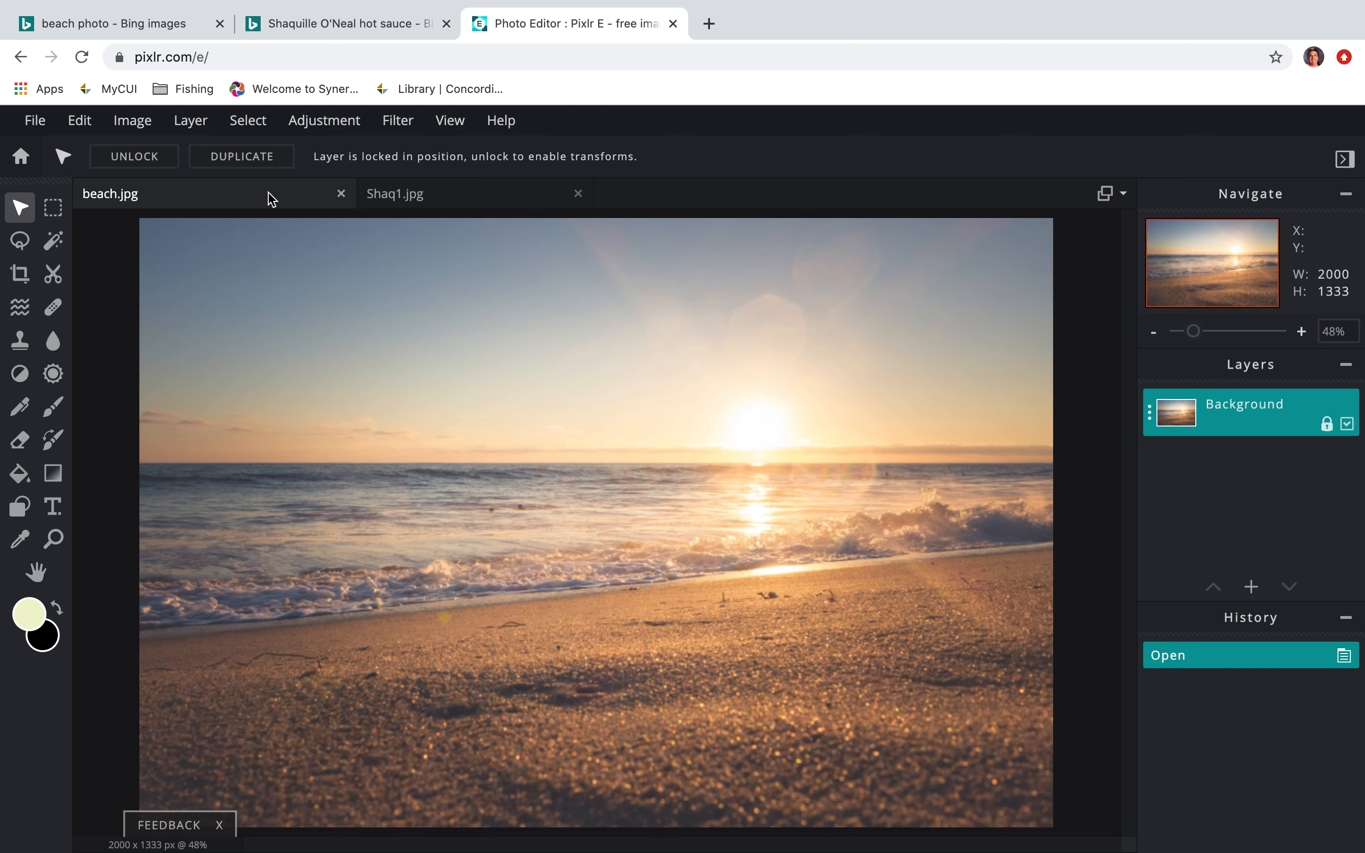
pyautogui.click(391, 204)
pyautogui.click(246, 198)
# - Try to select the beach's sky with the Wand at tolerance 32, adding more sky areas to the selection, and deselect everything
pyautogui.click(56, 249)
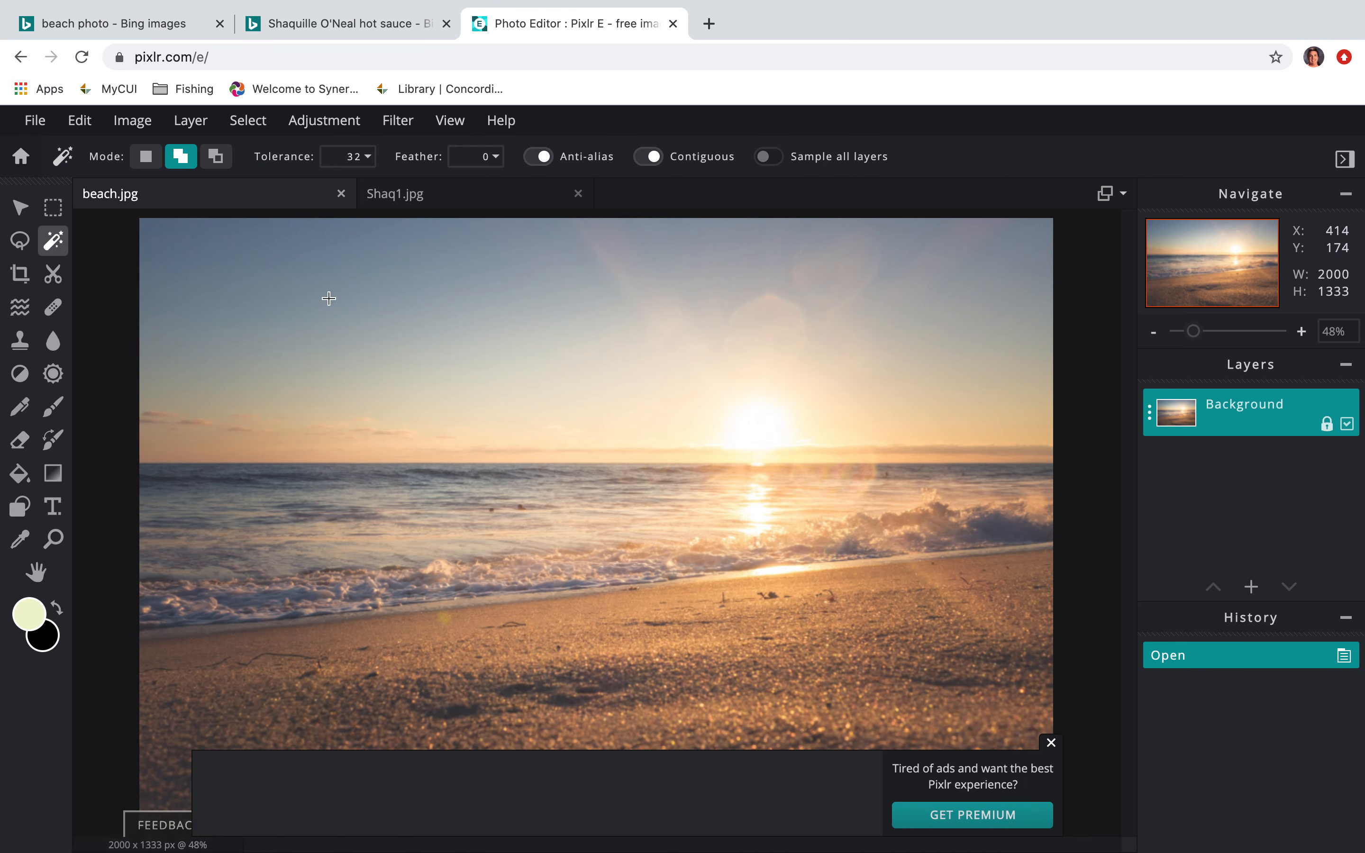
pyautogui.click(145, 156)
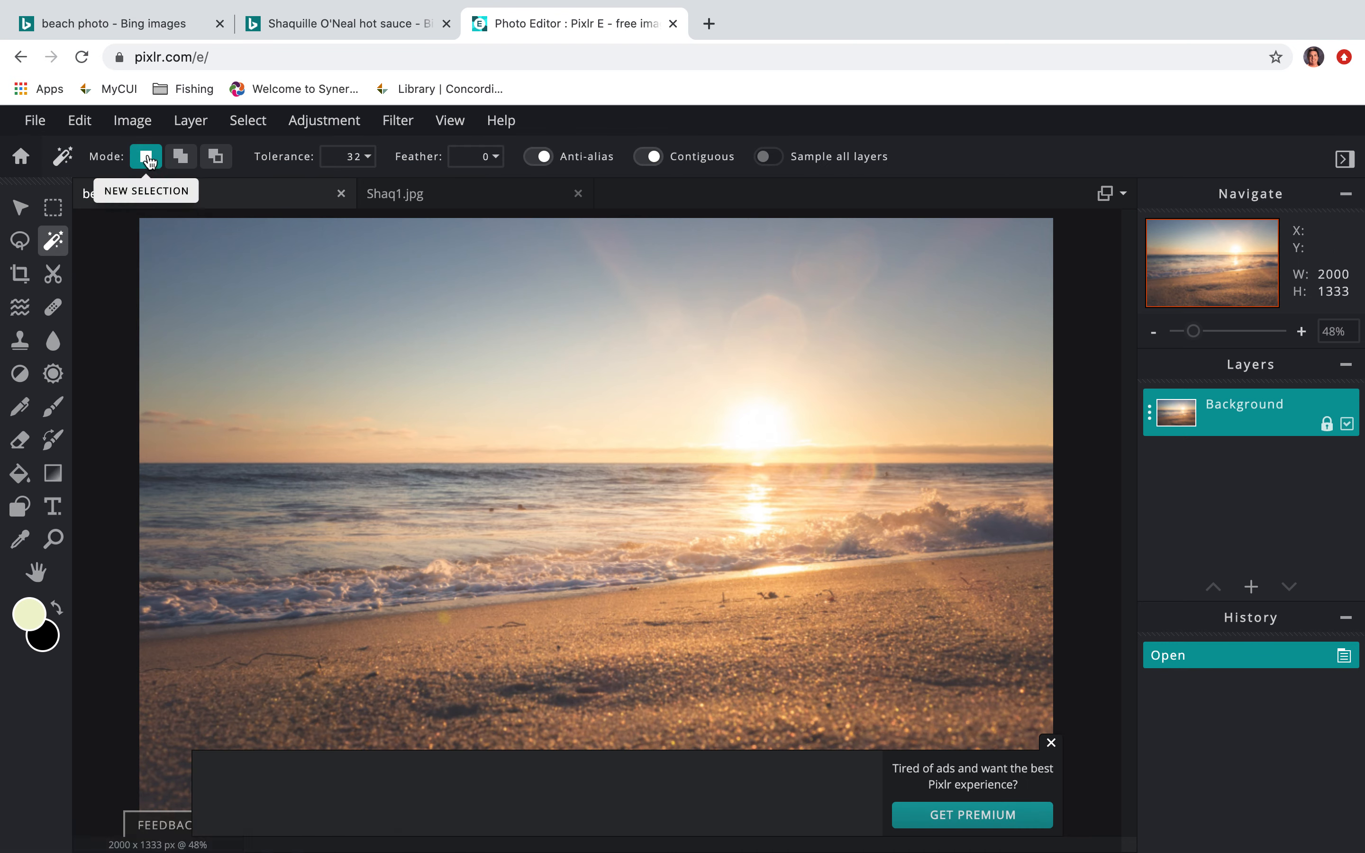
pyautogui.click(363, 333)
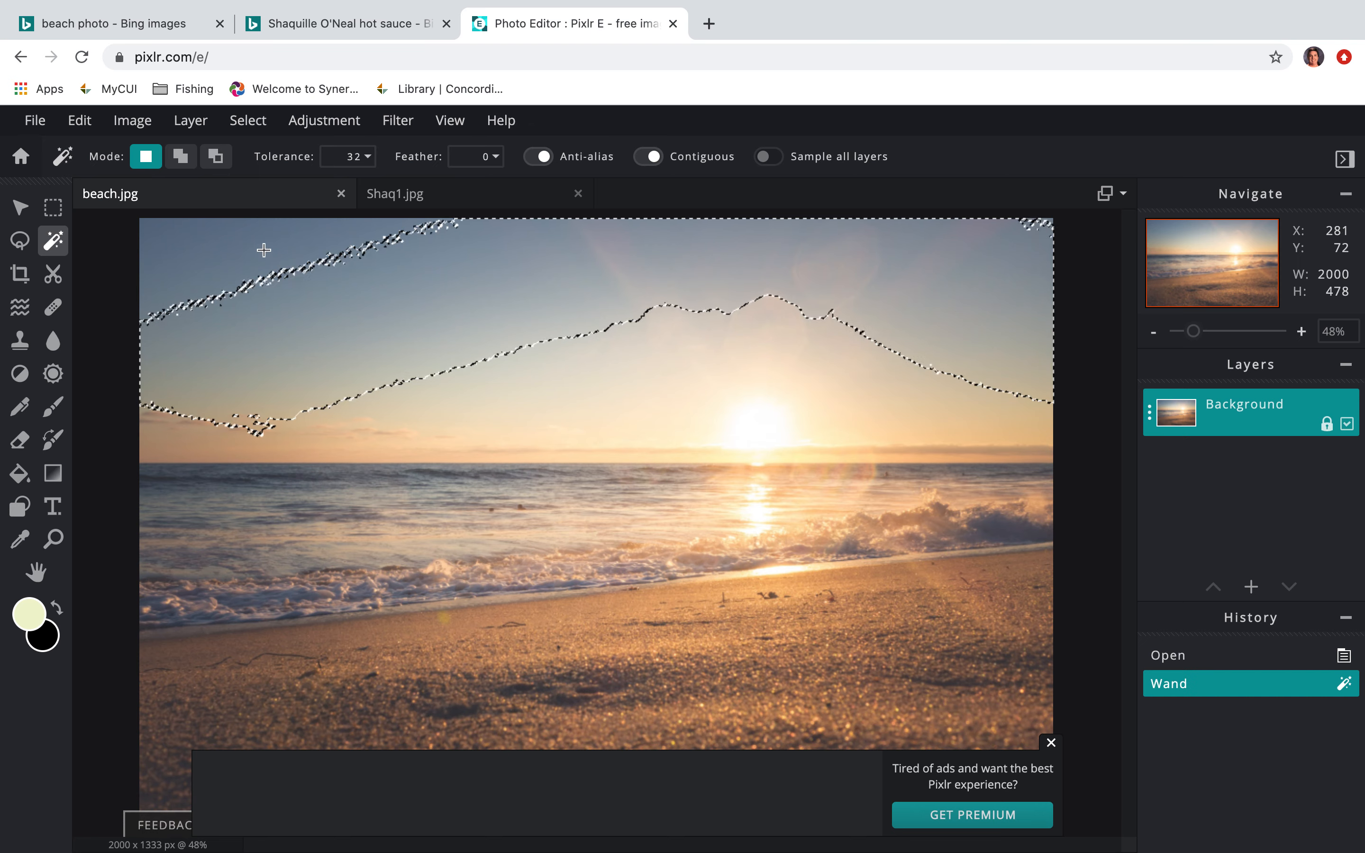
pyautogui.click(181, 156)
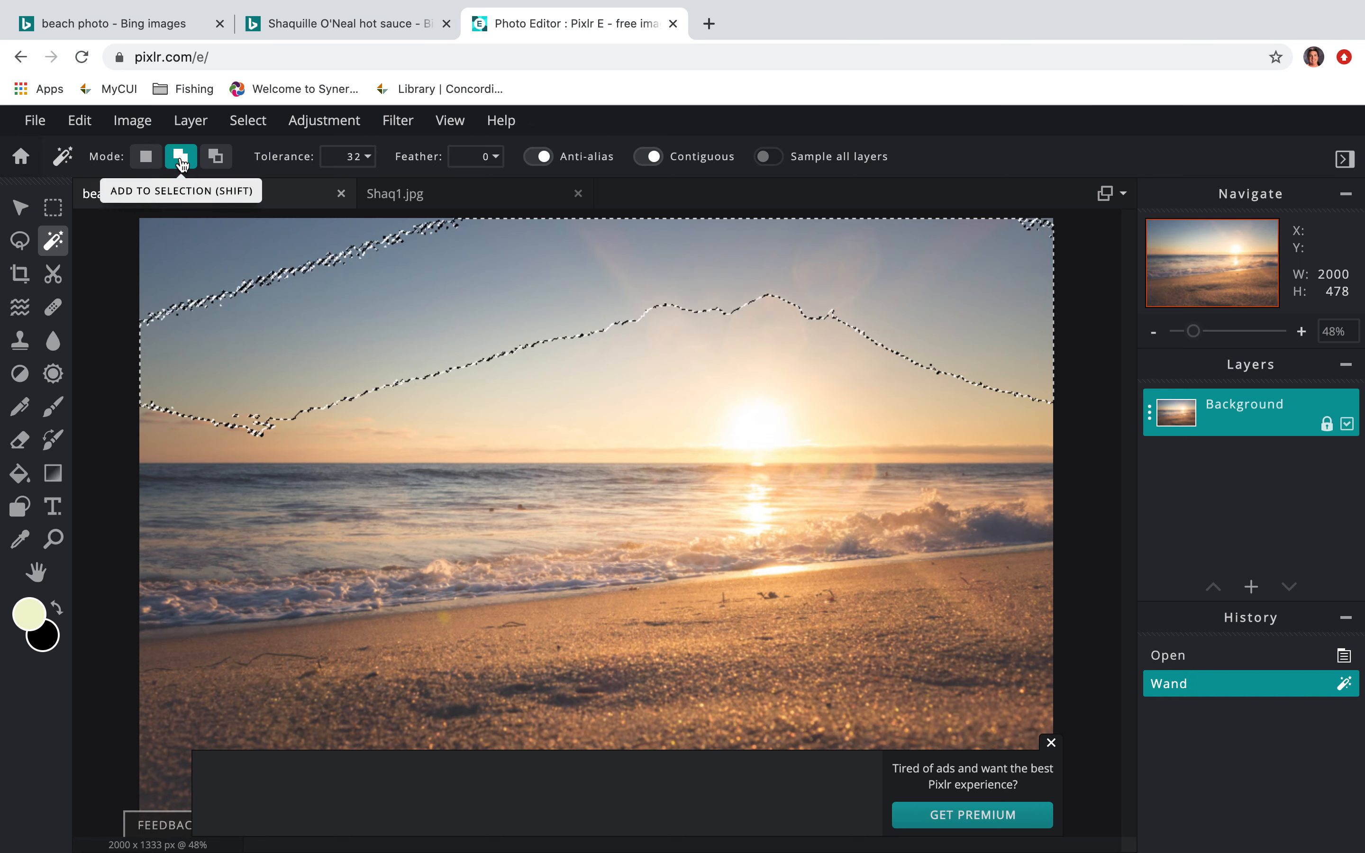
pyautogui.click(198, 244)
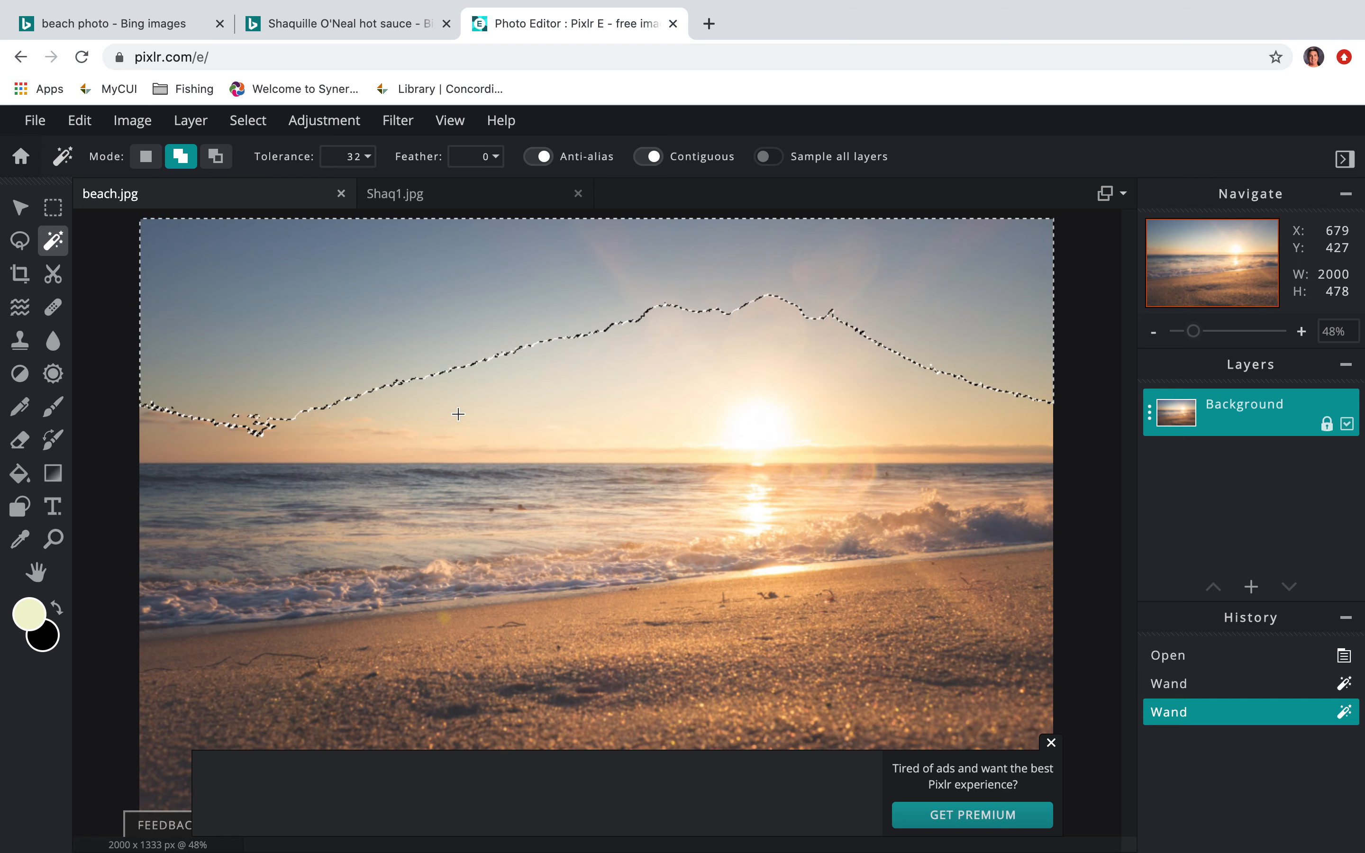
pyautogui.click(475, 415)
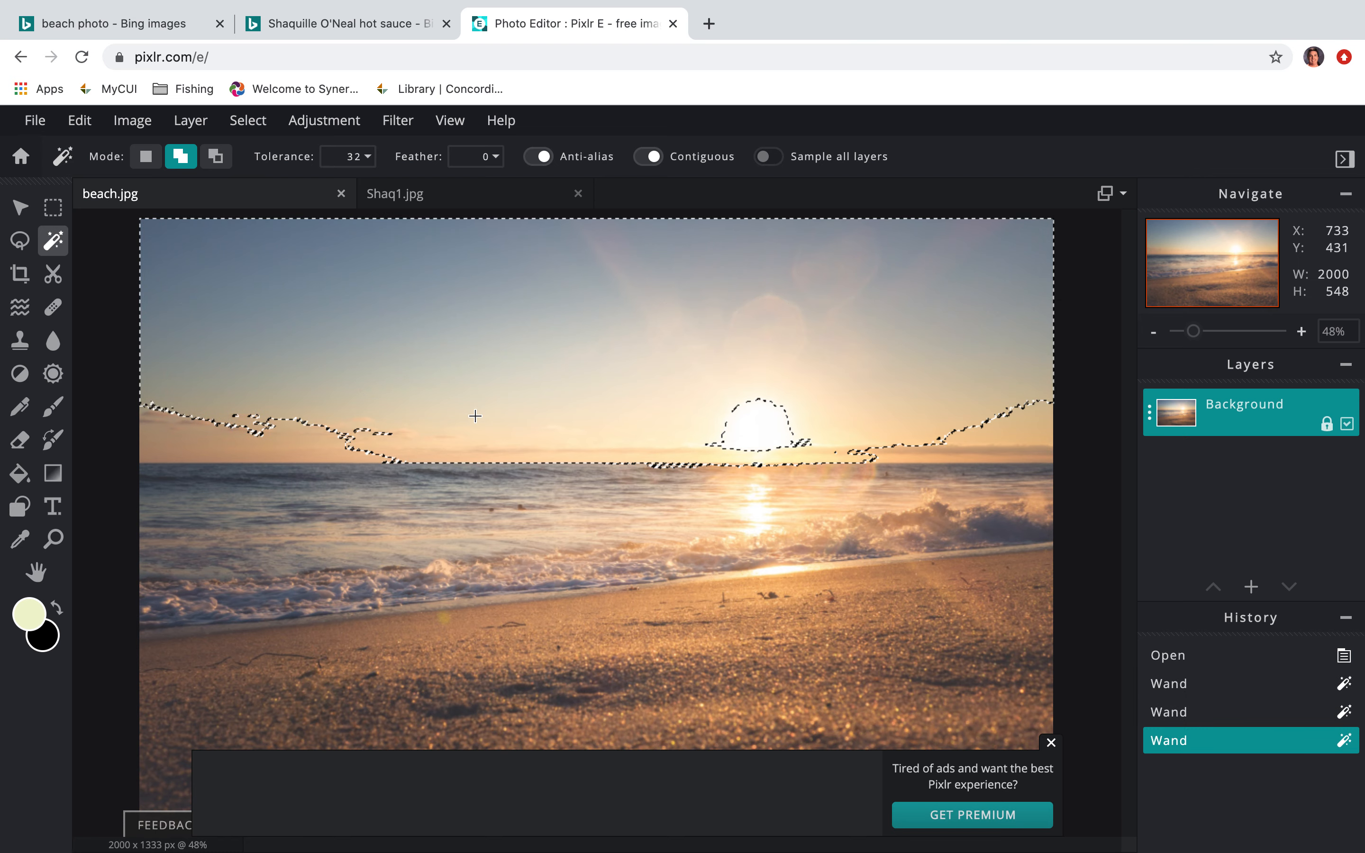
pyautogui.click(298, 445)
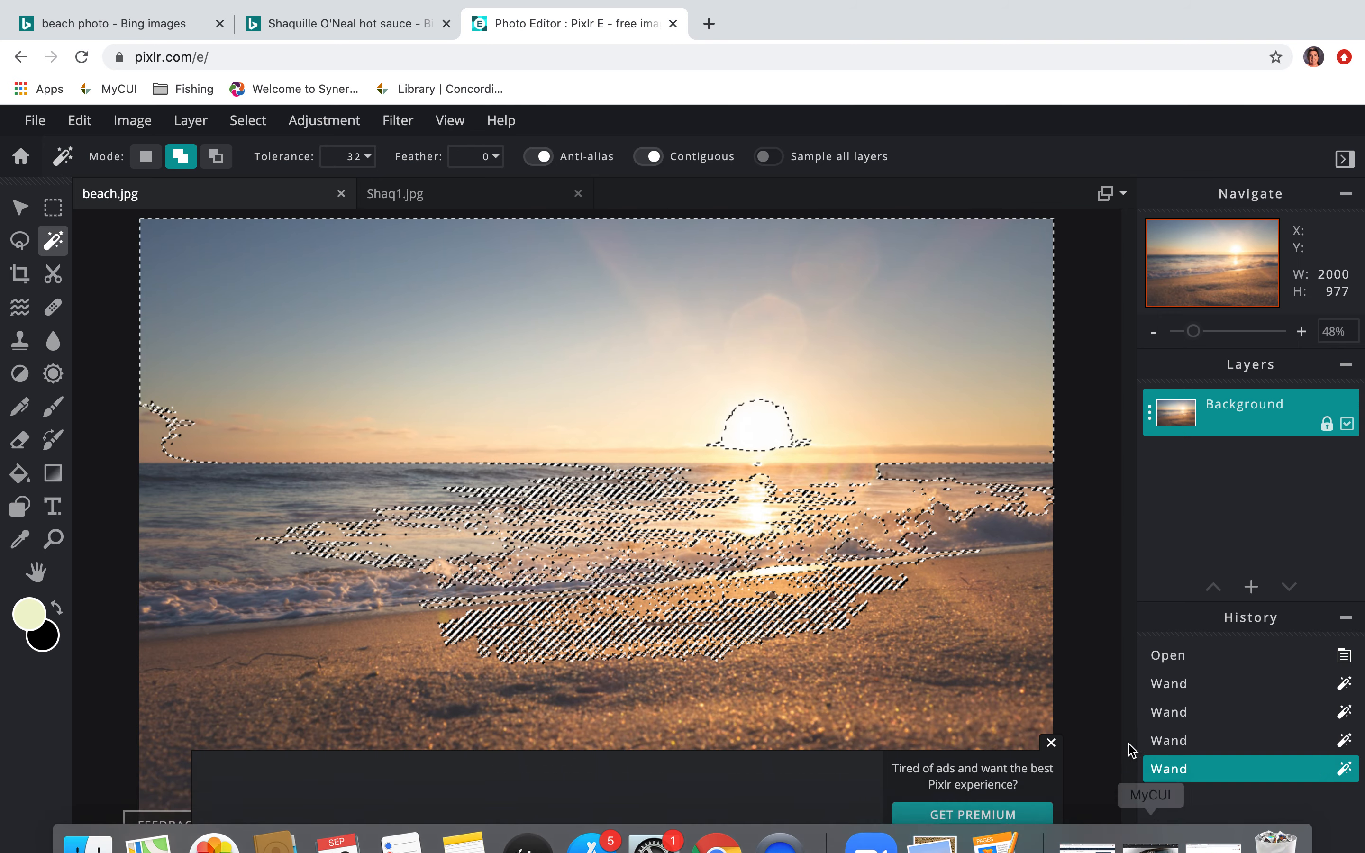
pyautogui.click(1051, 744)
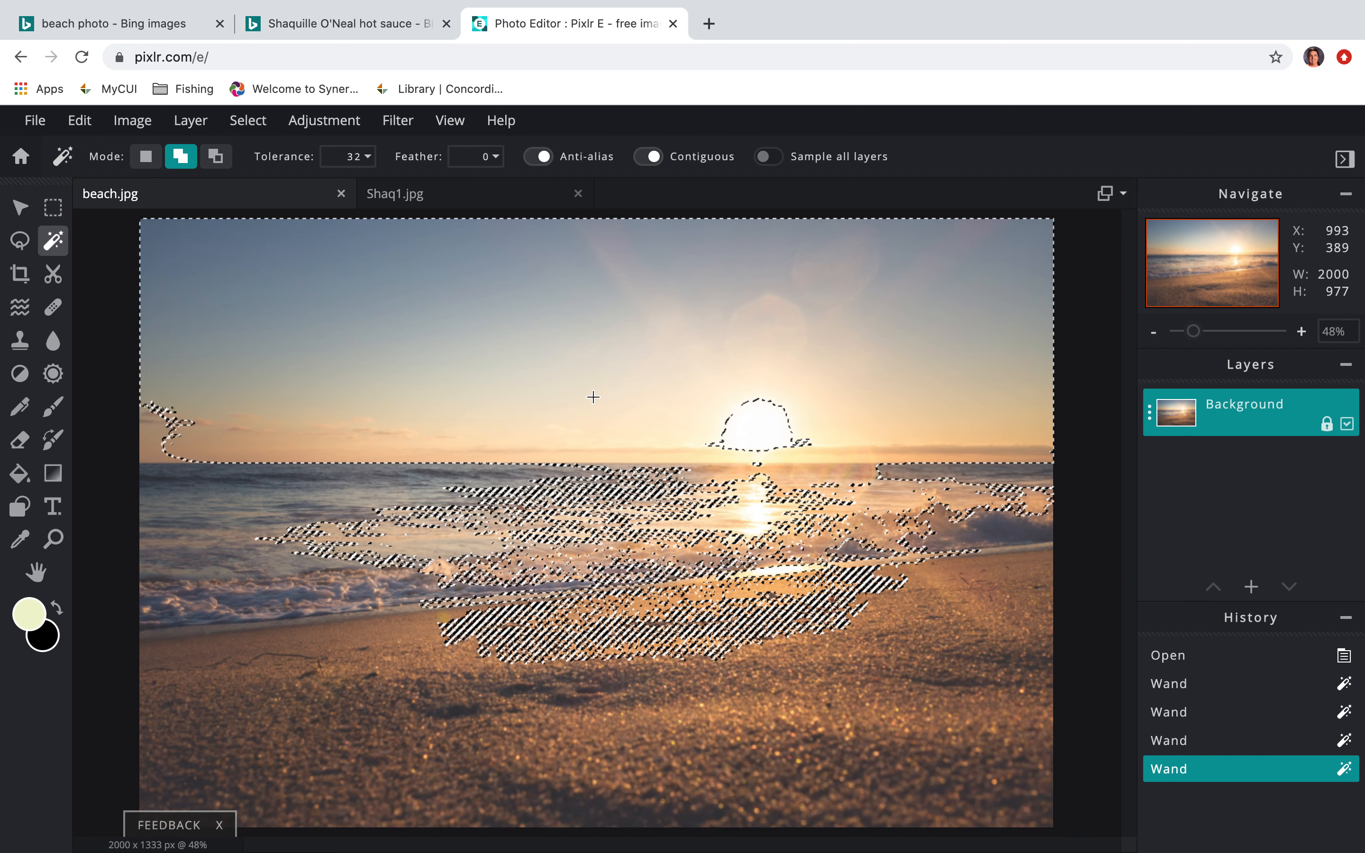
pyautogui.press('super+d')
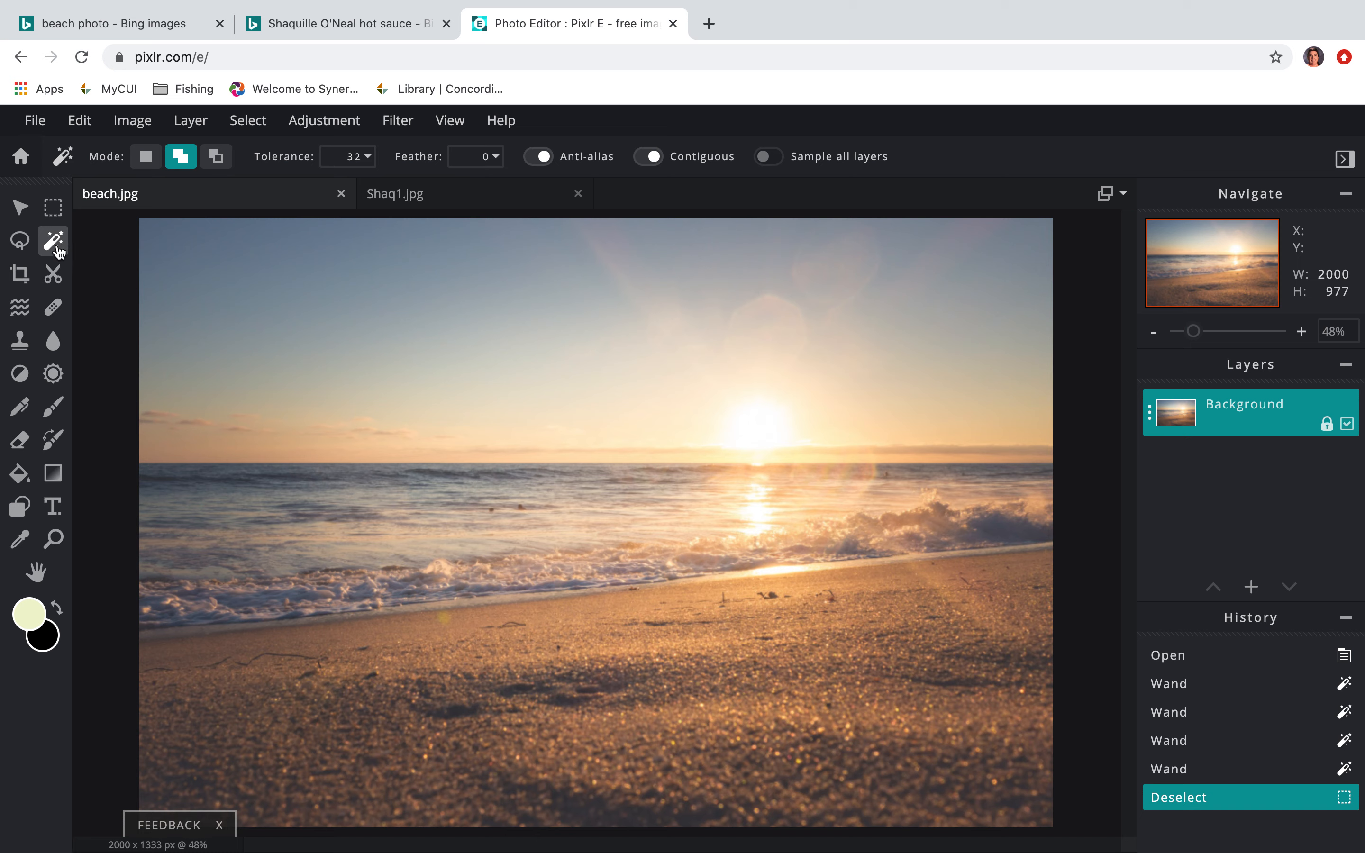
# - Try to outline the sky with the Lasso, starting from the beach photo's upper-left corner
pyautogui.click(20, 243)
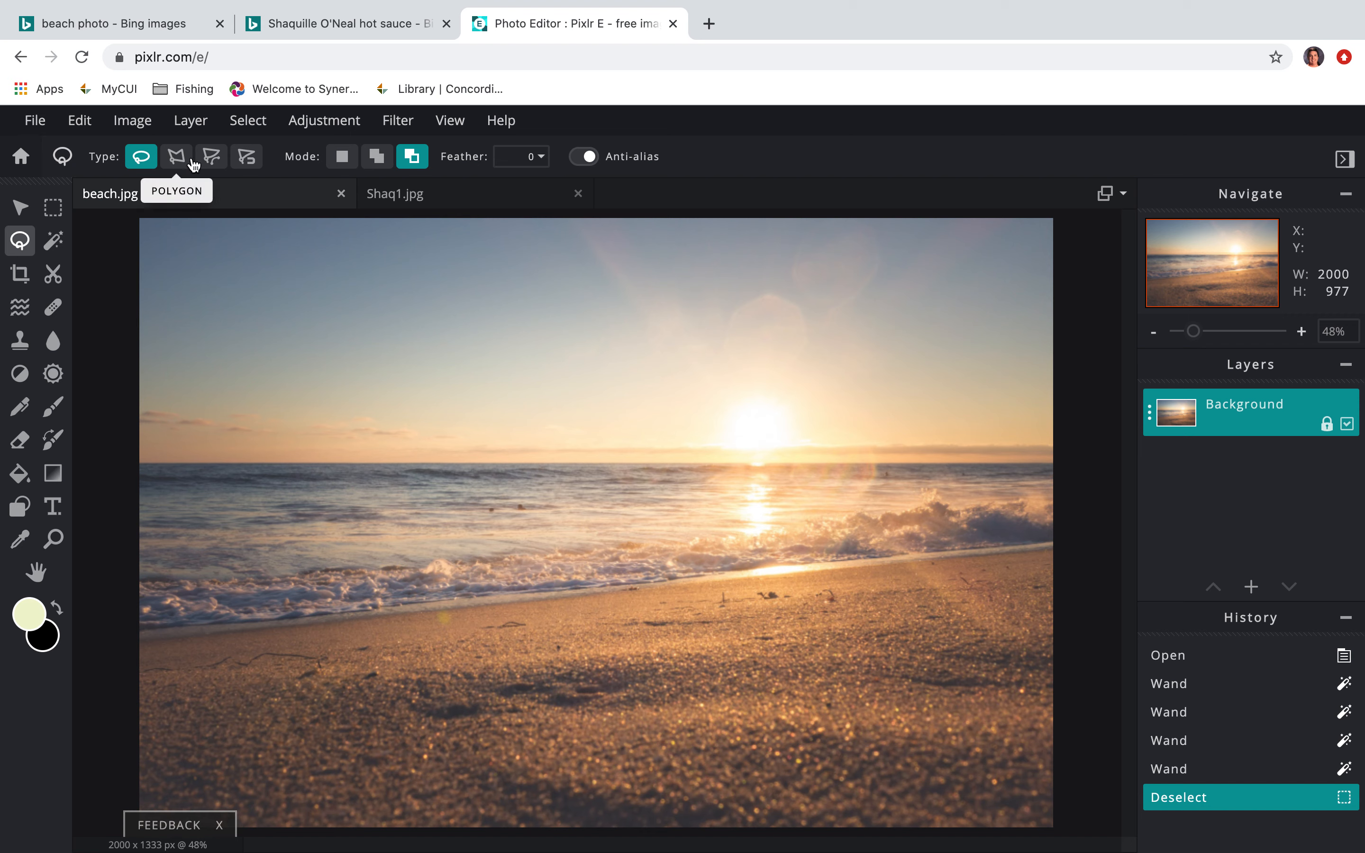
pyautogui.click(249, 157)
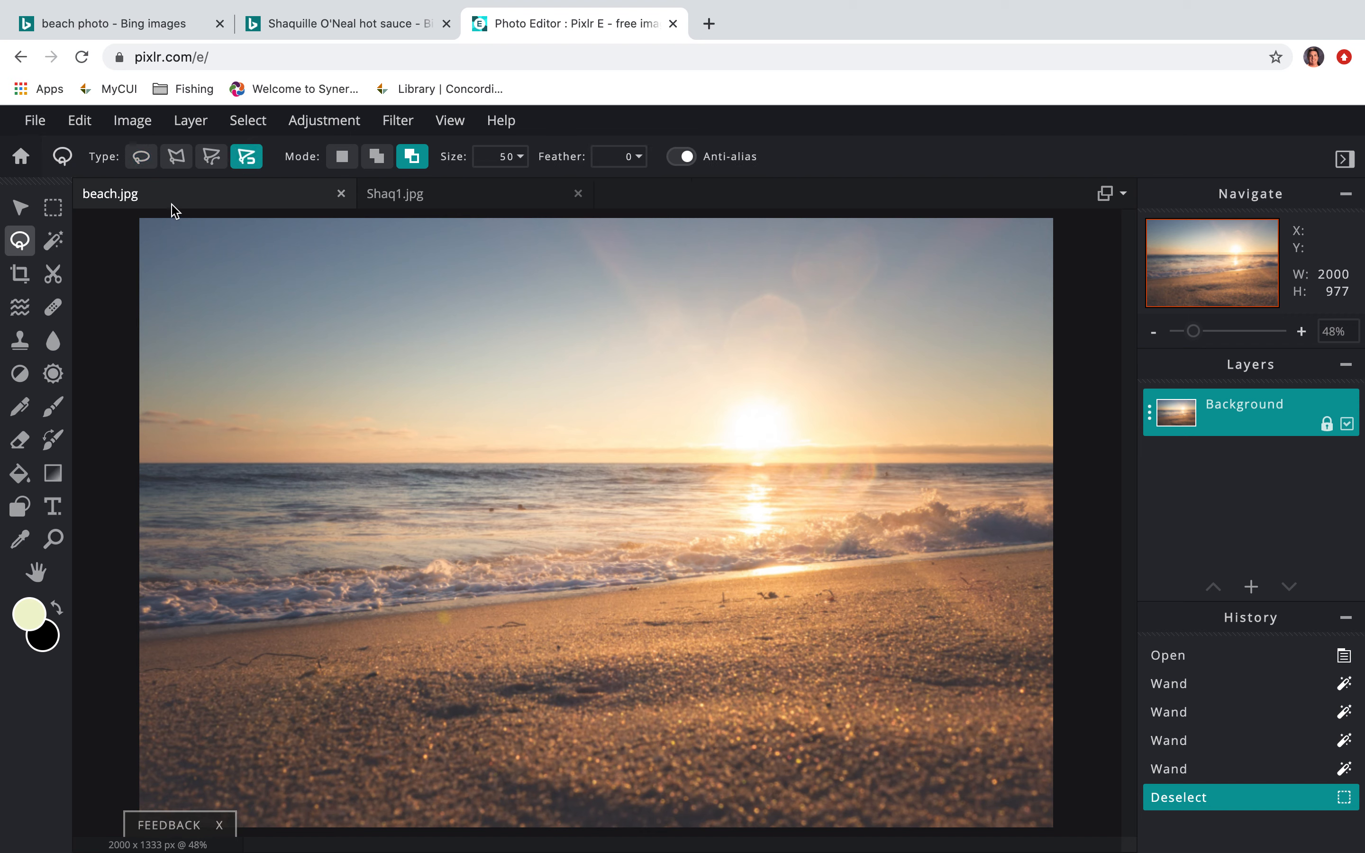
pyautogui.click(140, 222)
pyautogui.moveTo(144, 263)
pyautogui.mouseDown()
pyautogui.moveTo(148, 462)
pyautogui.moveTo(518, 476)
pyautogui.moveTo(569, 457)
pyautogui.moveTo(119, 189)
pyautogui.moveTo(139, 227)
pyautogui.mouseUp()
pyautogui.click(139, 228)
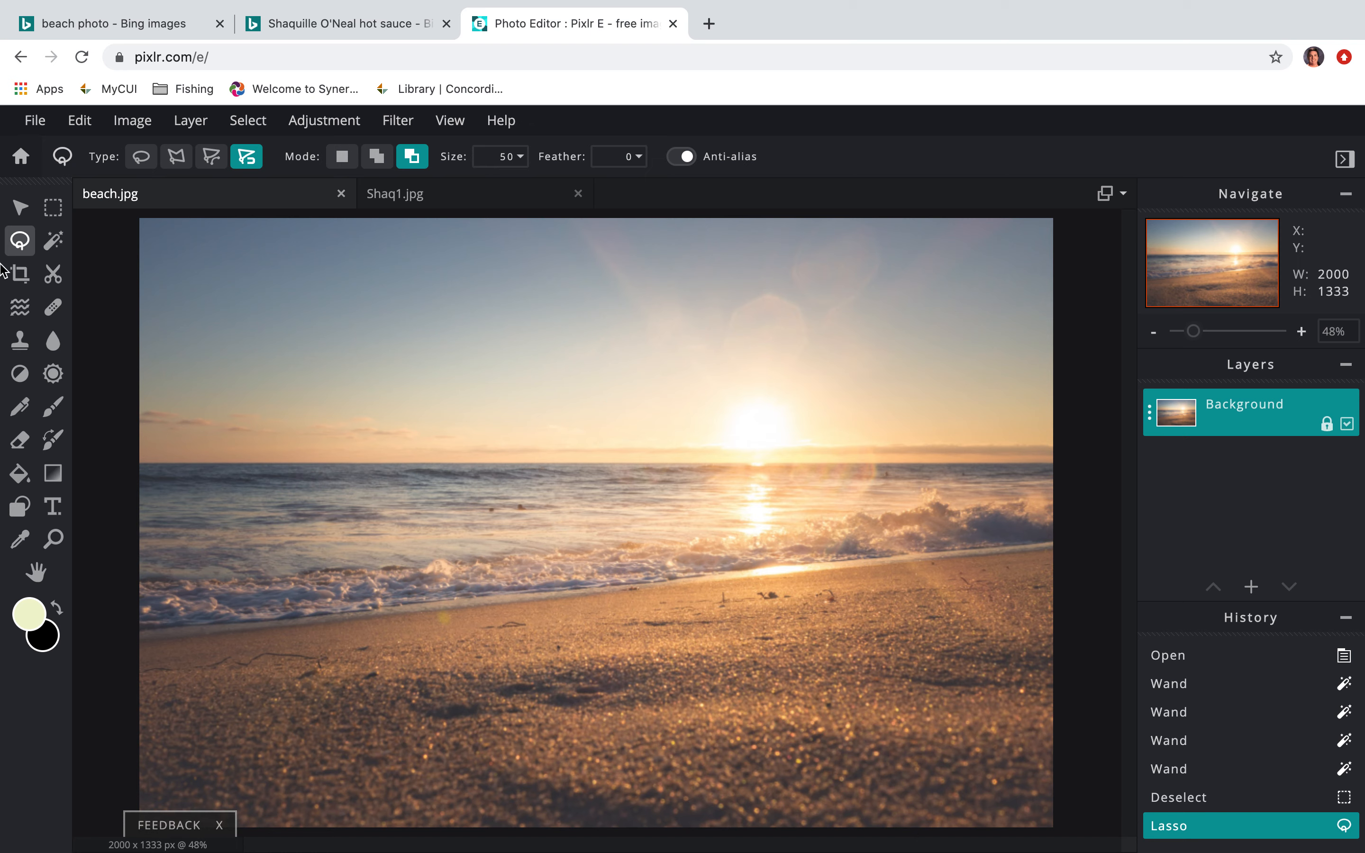
# - Select the sky down to the horizon with a rectangular marquee about 2000 × 544 px, delete it and deselect
pyautogui.click(55, 213)
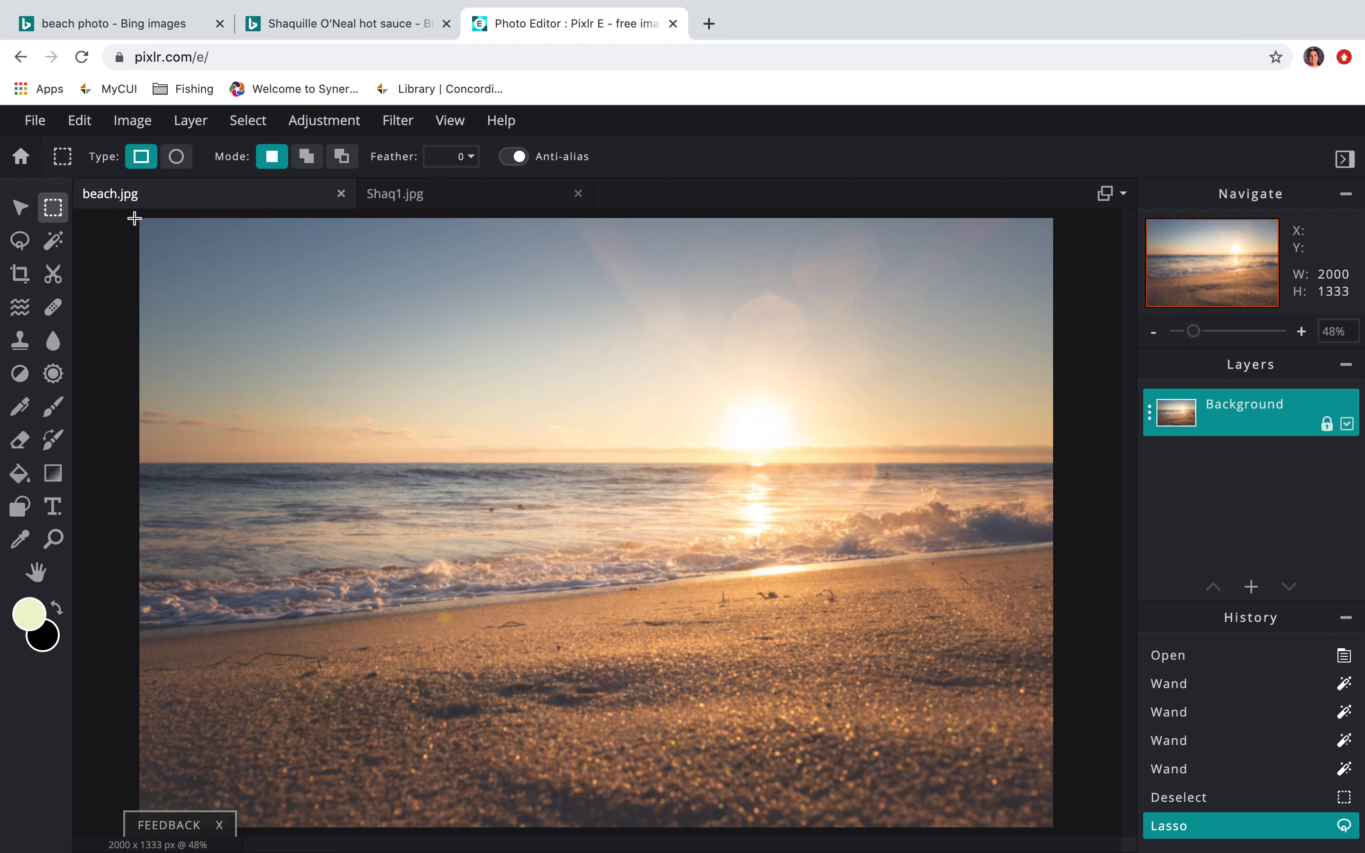
pyautogui.moveTo(134, 218); pyautogui.dragTo(1059, 467)
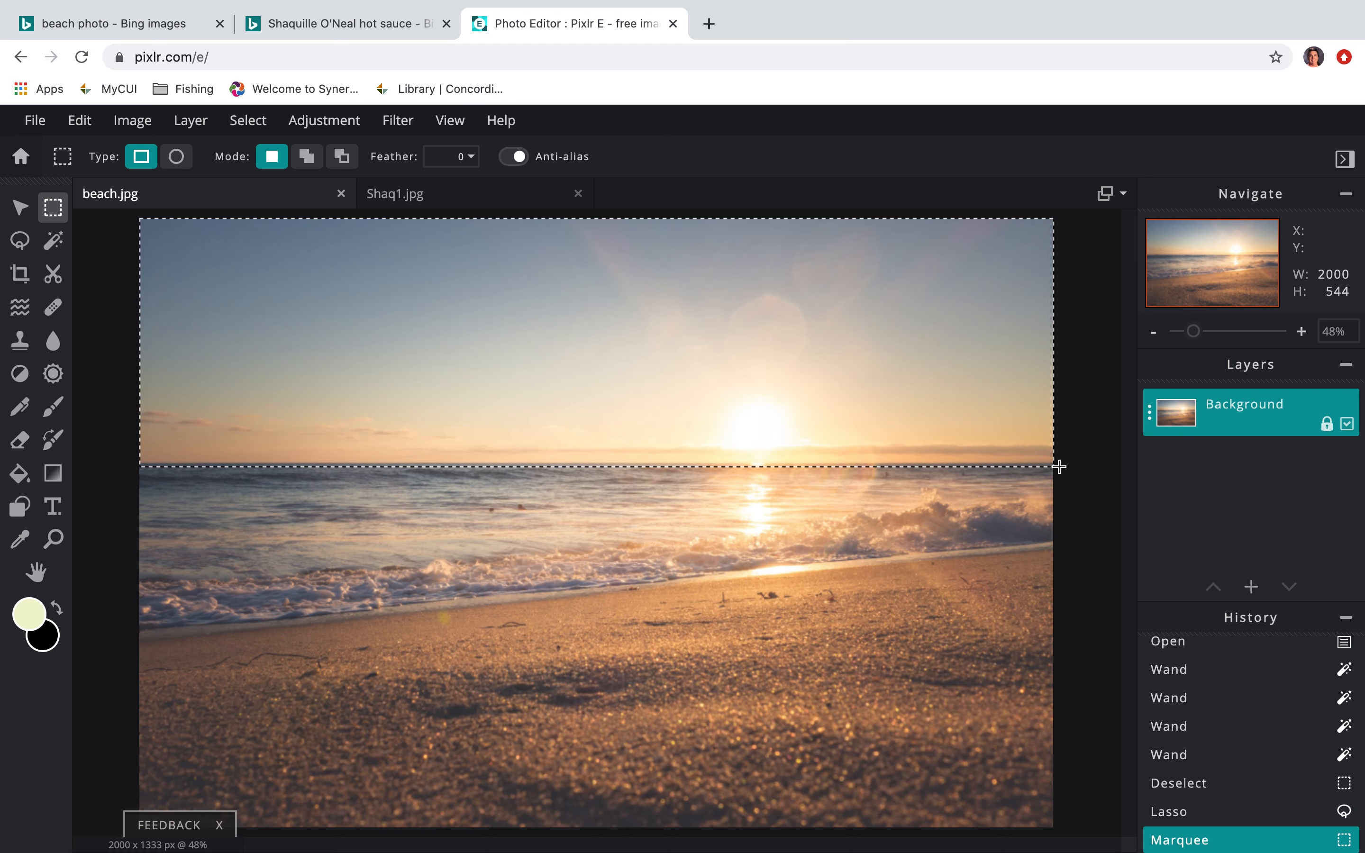
pyautogui.press('Delete')
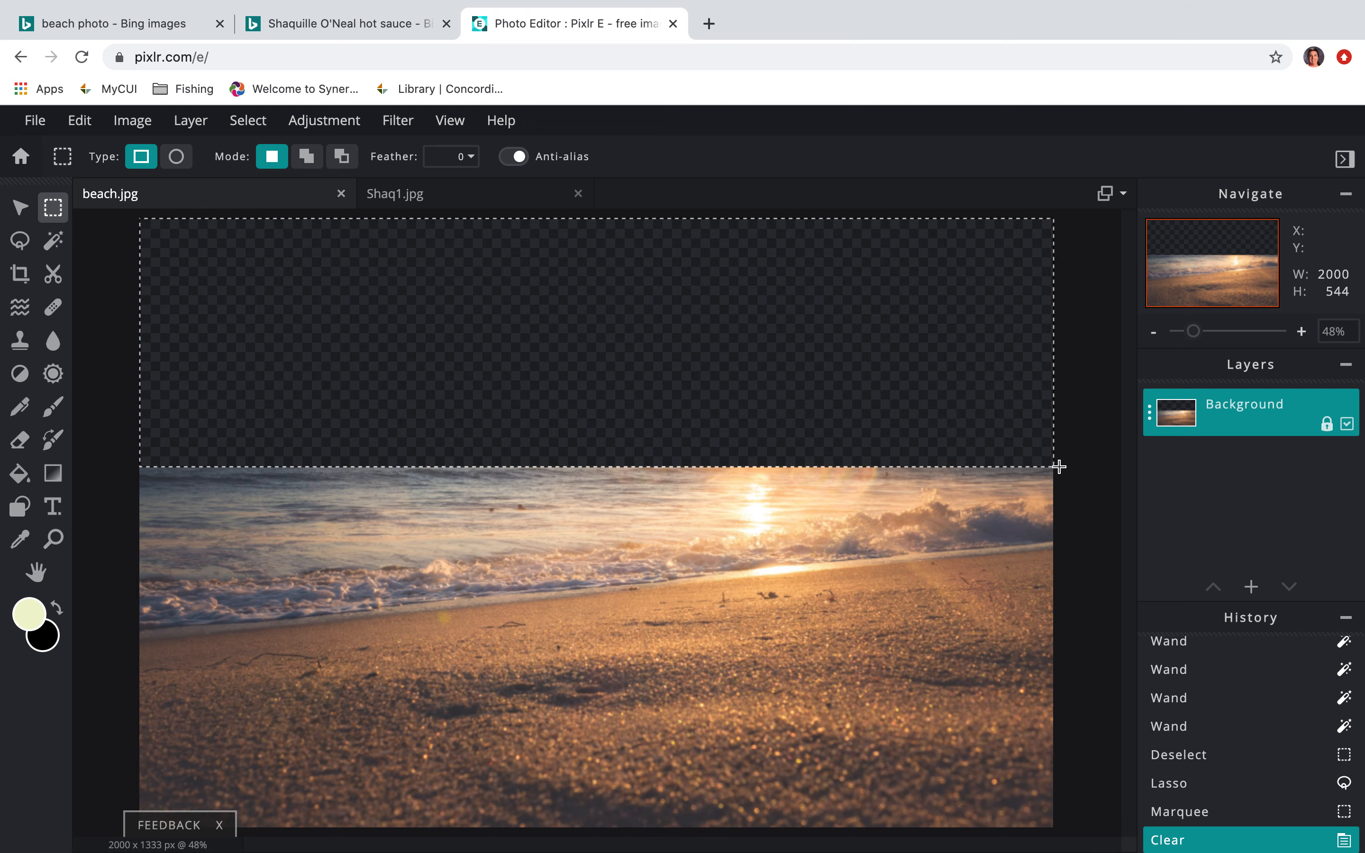
pyautogui.click(1090, 493)
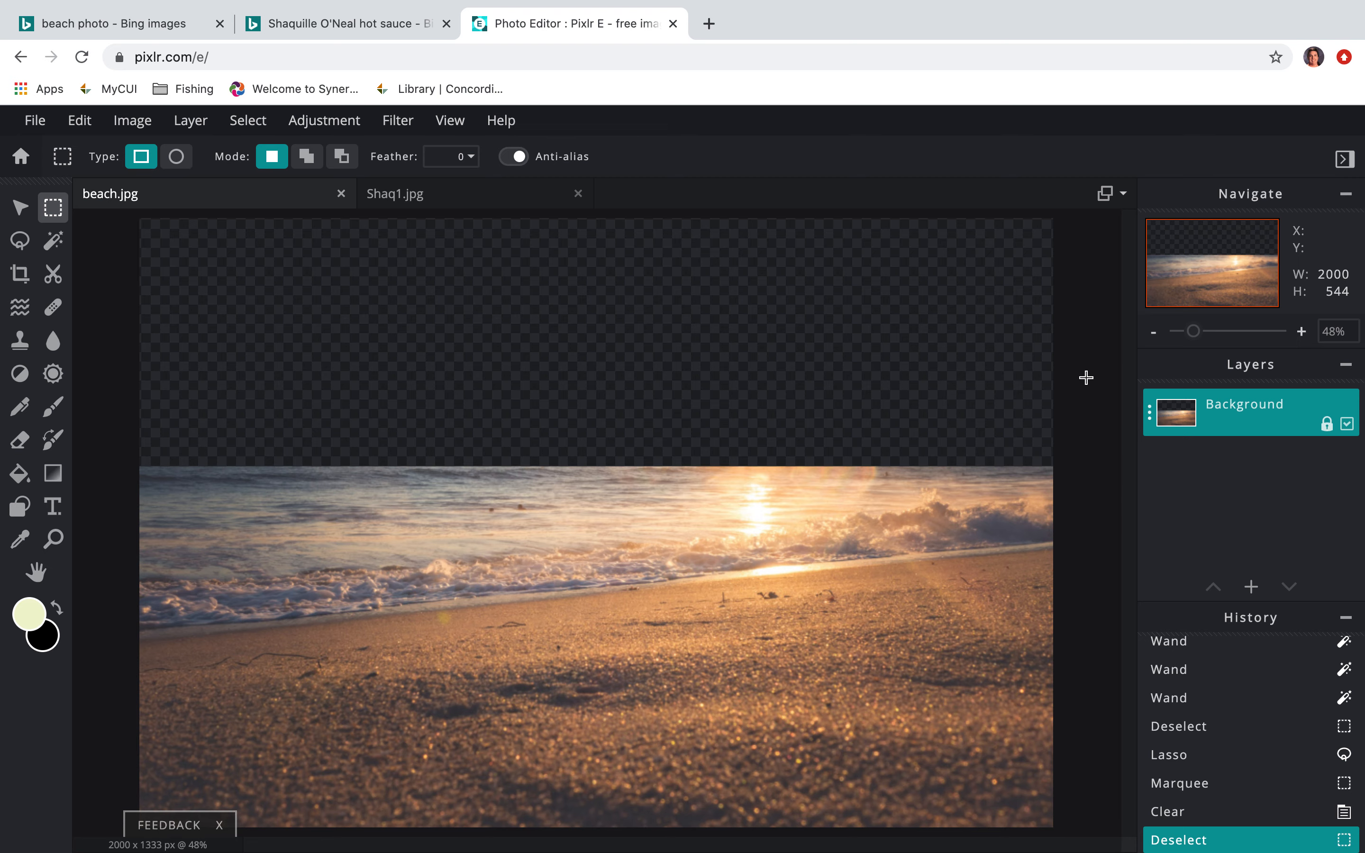
# - Copy the entire Shaq1.jpg image and paste it into beach.jpg as a new layer
pyautogui.click(487, 204)
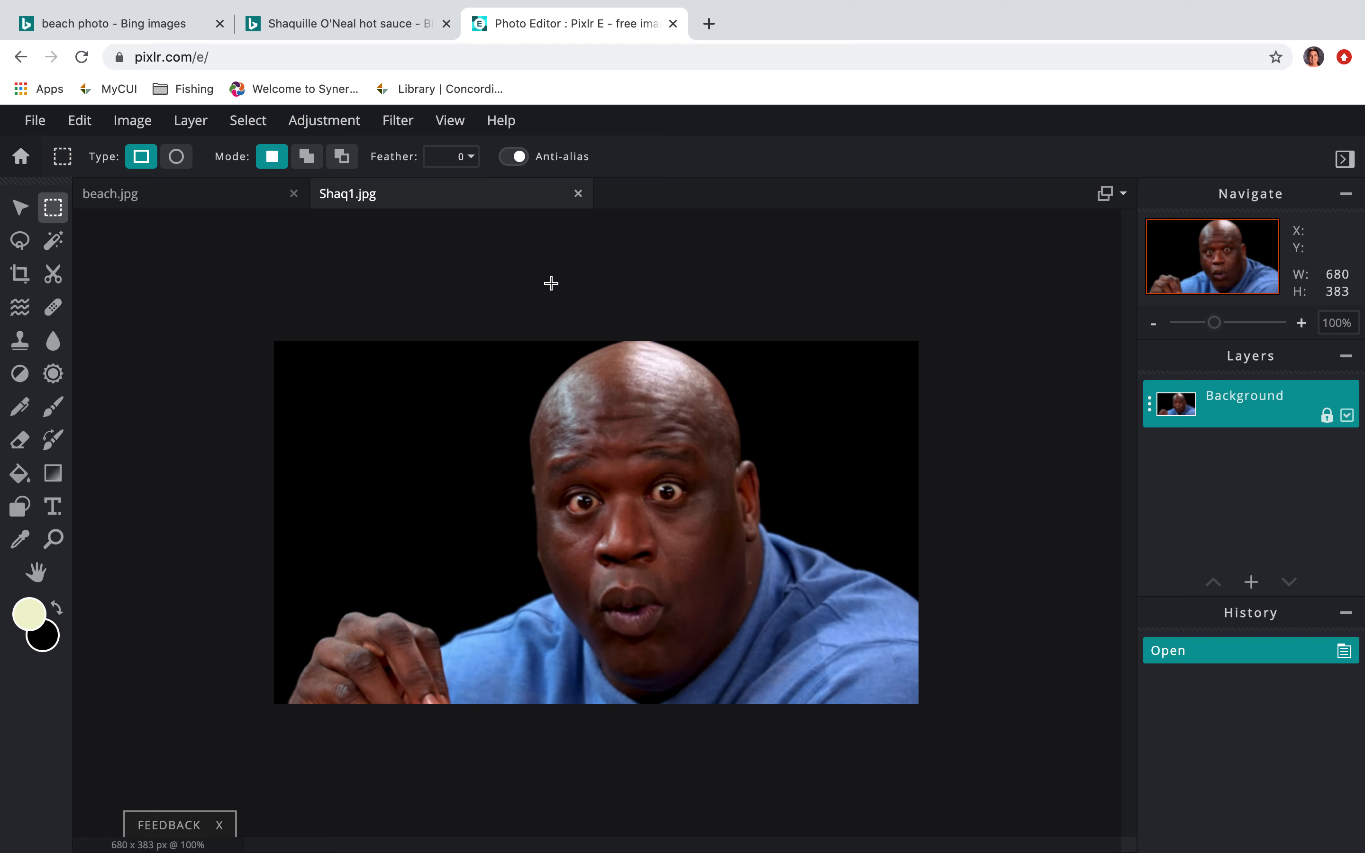
pyautogui.hotkey('ctrl', 'a')
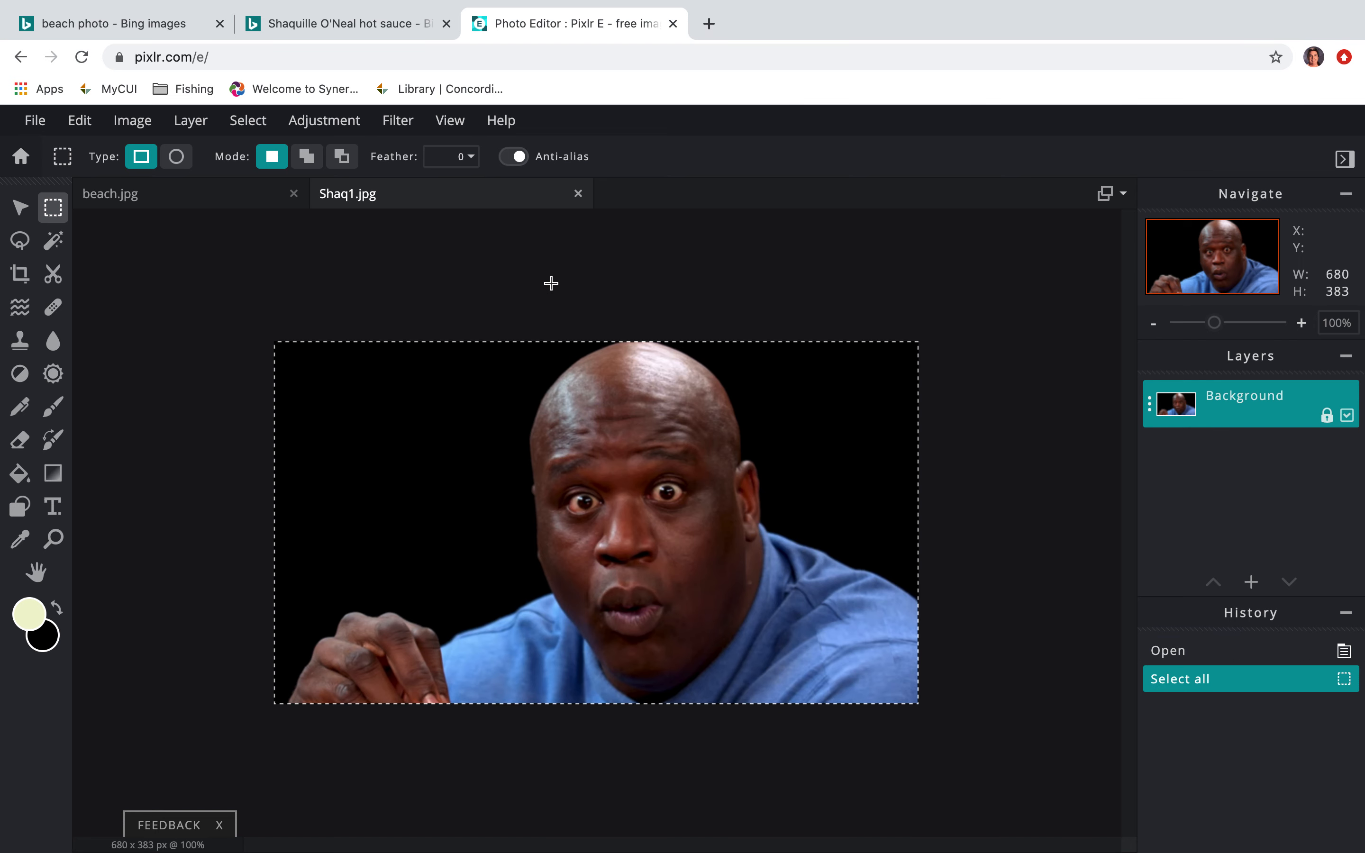
pyautogui.hotkey('ctrl', 'c')
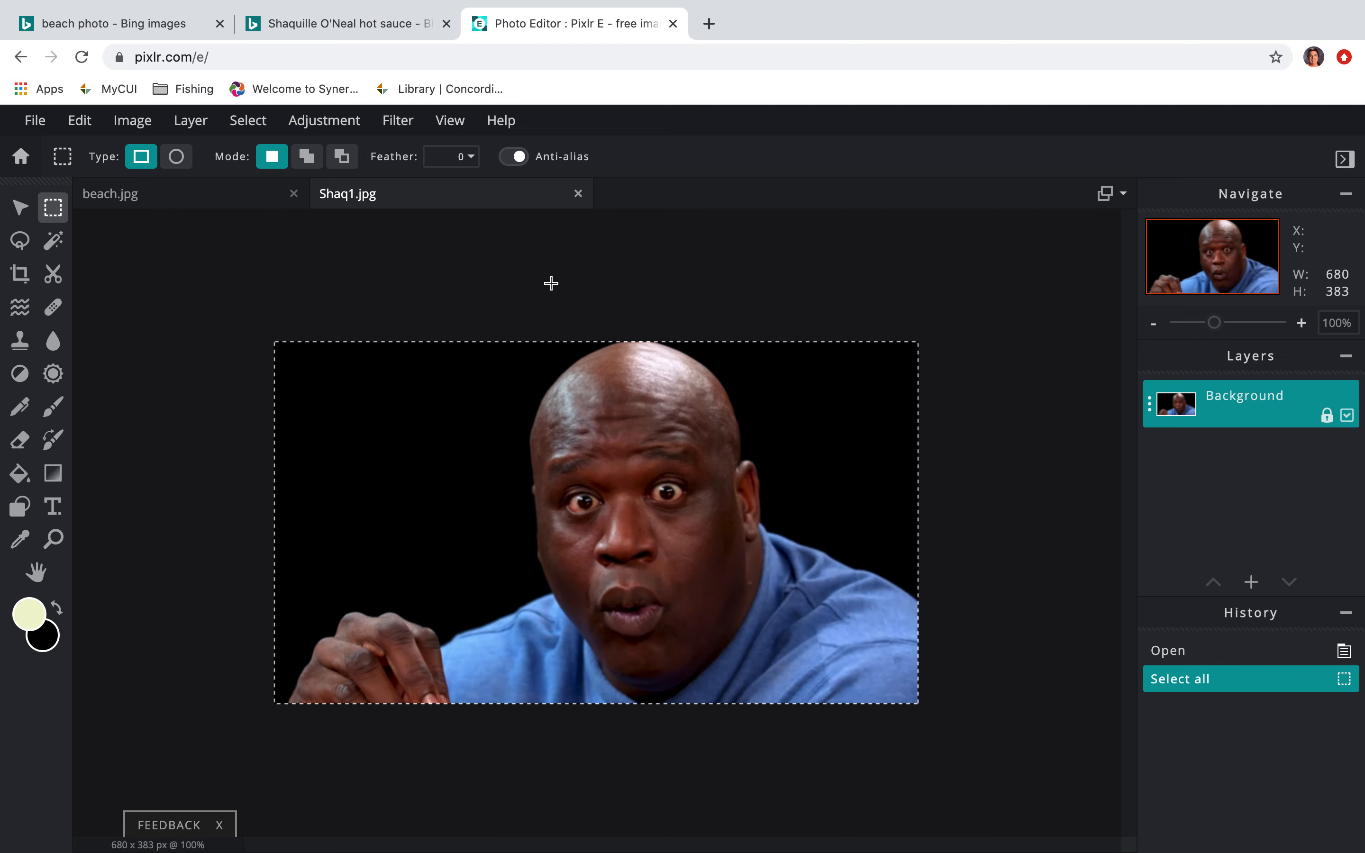
pyautogui.click(262, 204)
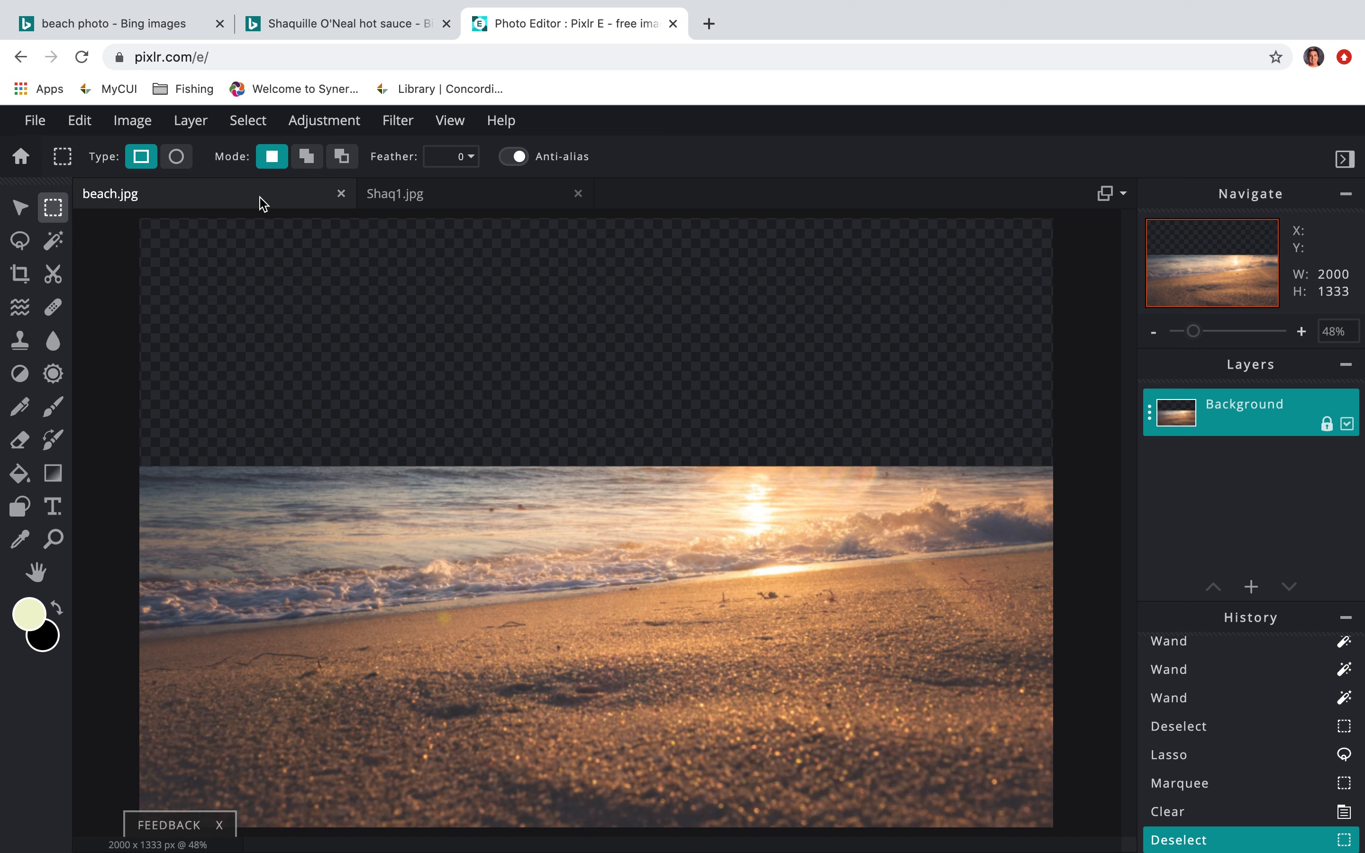
pyautogui.hotkey('ctrl', 'v')
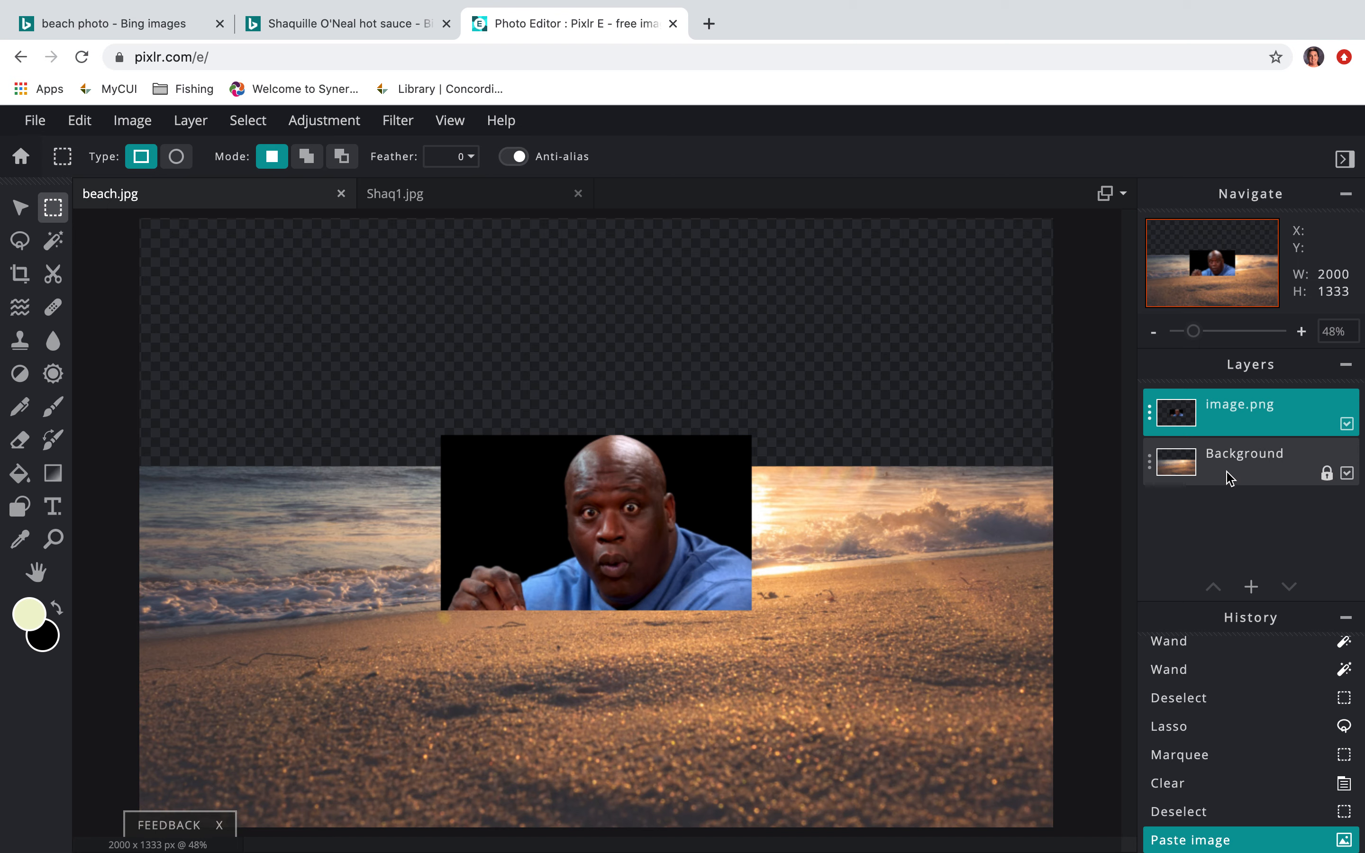
# - Unlock the Background layer and move it above the image.png layer
pyautogui.click(1328, 474)
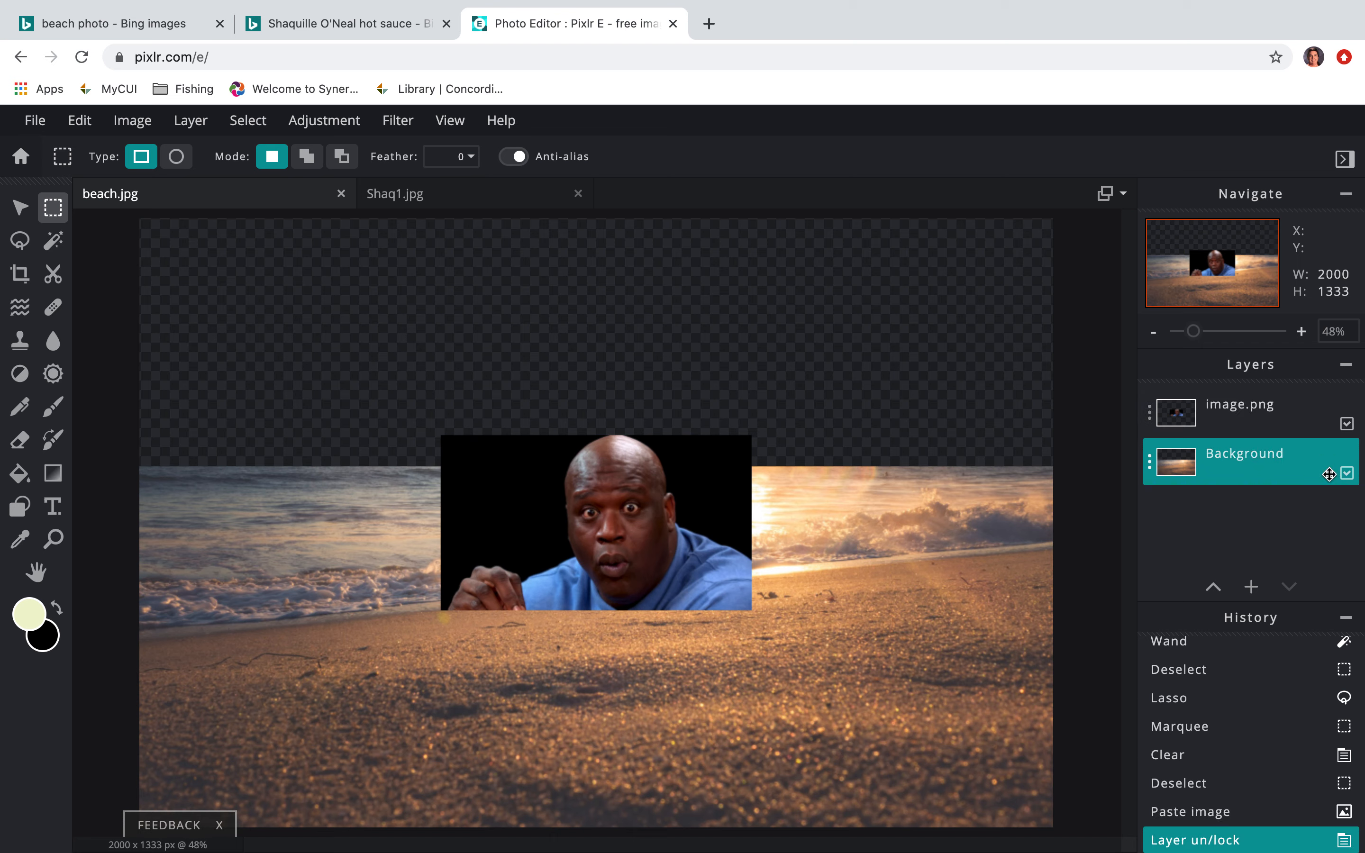
pyautogui.click(1300, 468)
pyautogui.moveTo(1300, 468); pyautogui.dragTo(1303, 412)
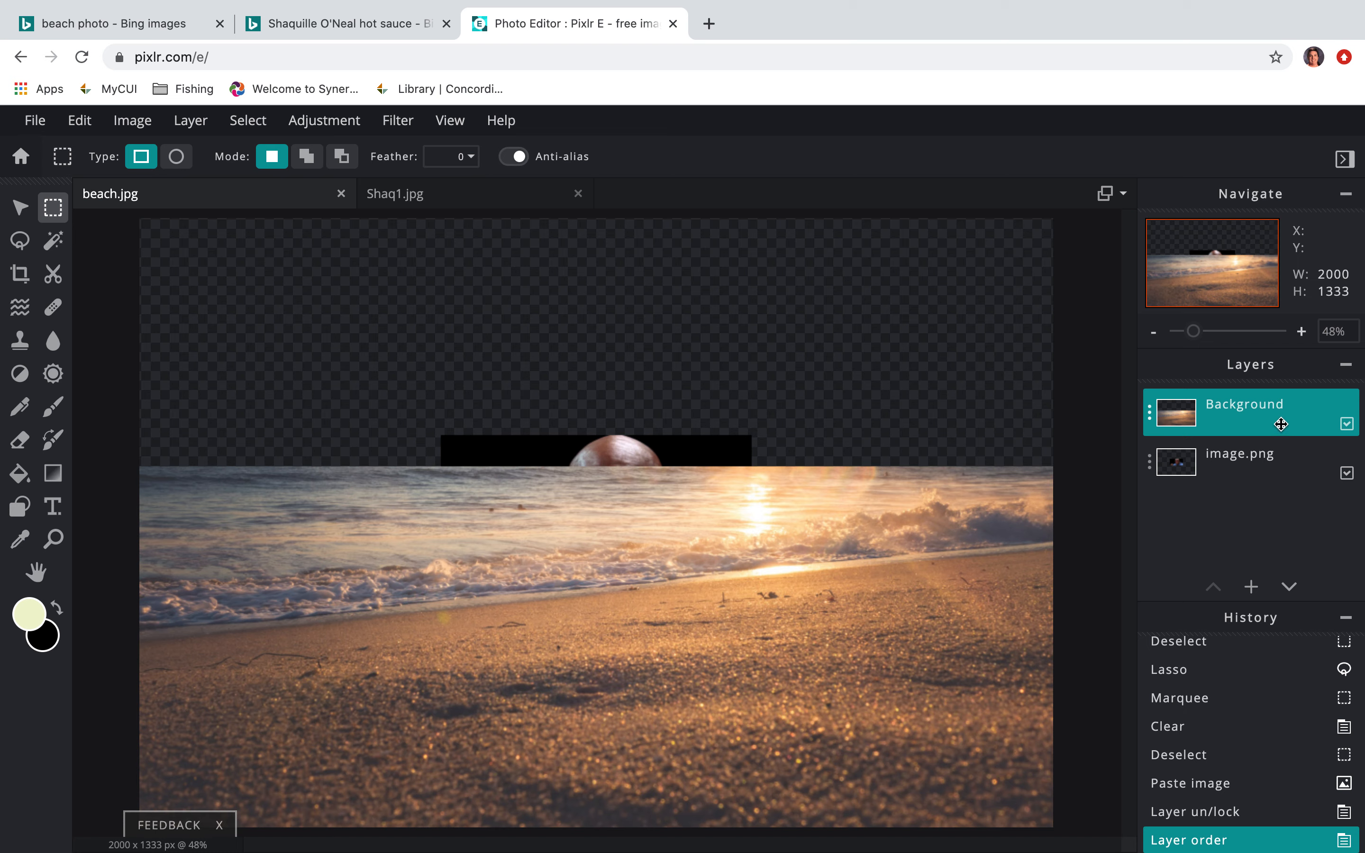
# - Enlarge the image.png layer proportionally to about 1673 × 942 px and position it behind the horizon at about left 232, top -18
pyautogui.click(1272, 478)
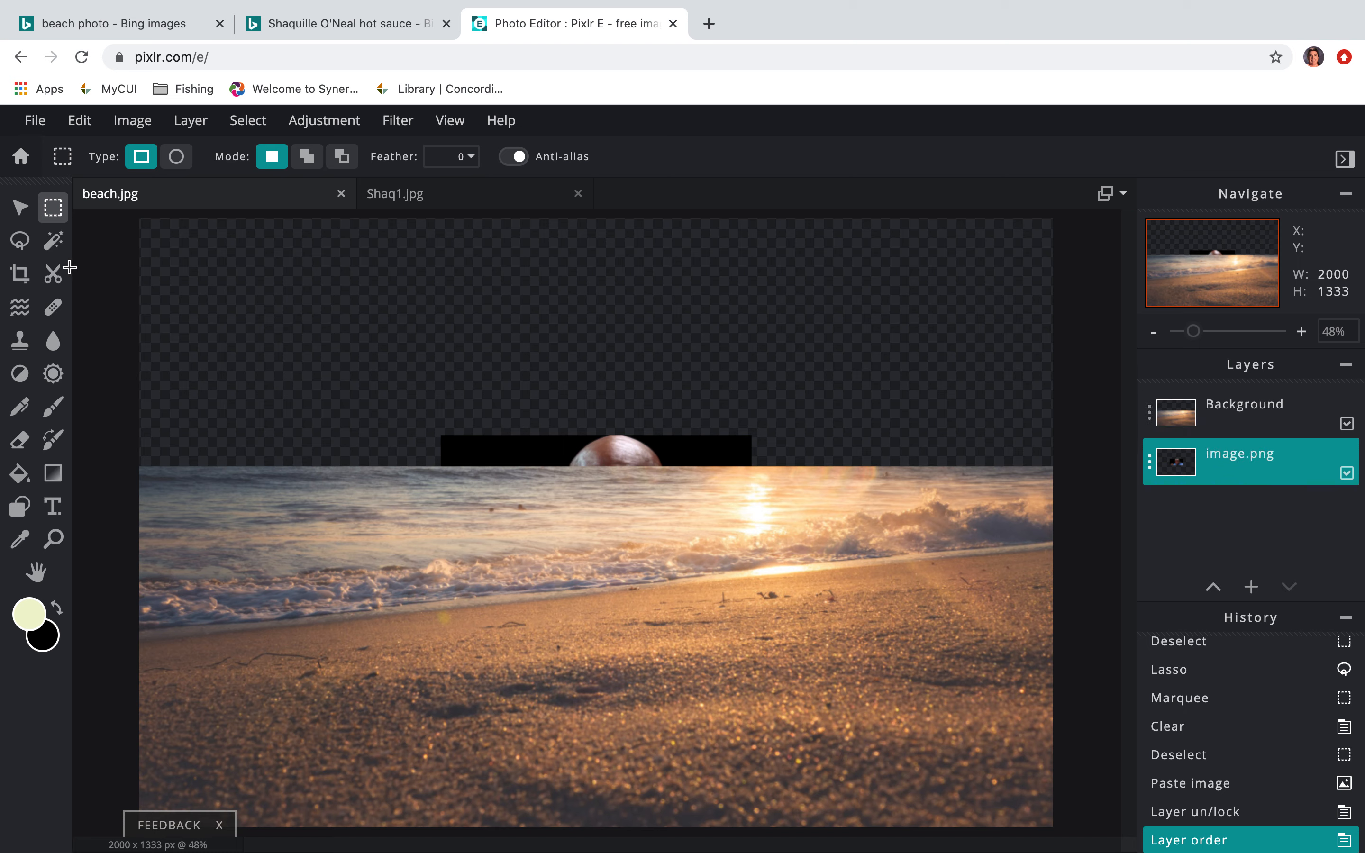
pyautogui.click(21, 207)
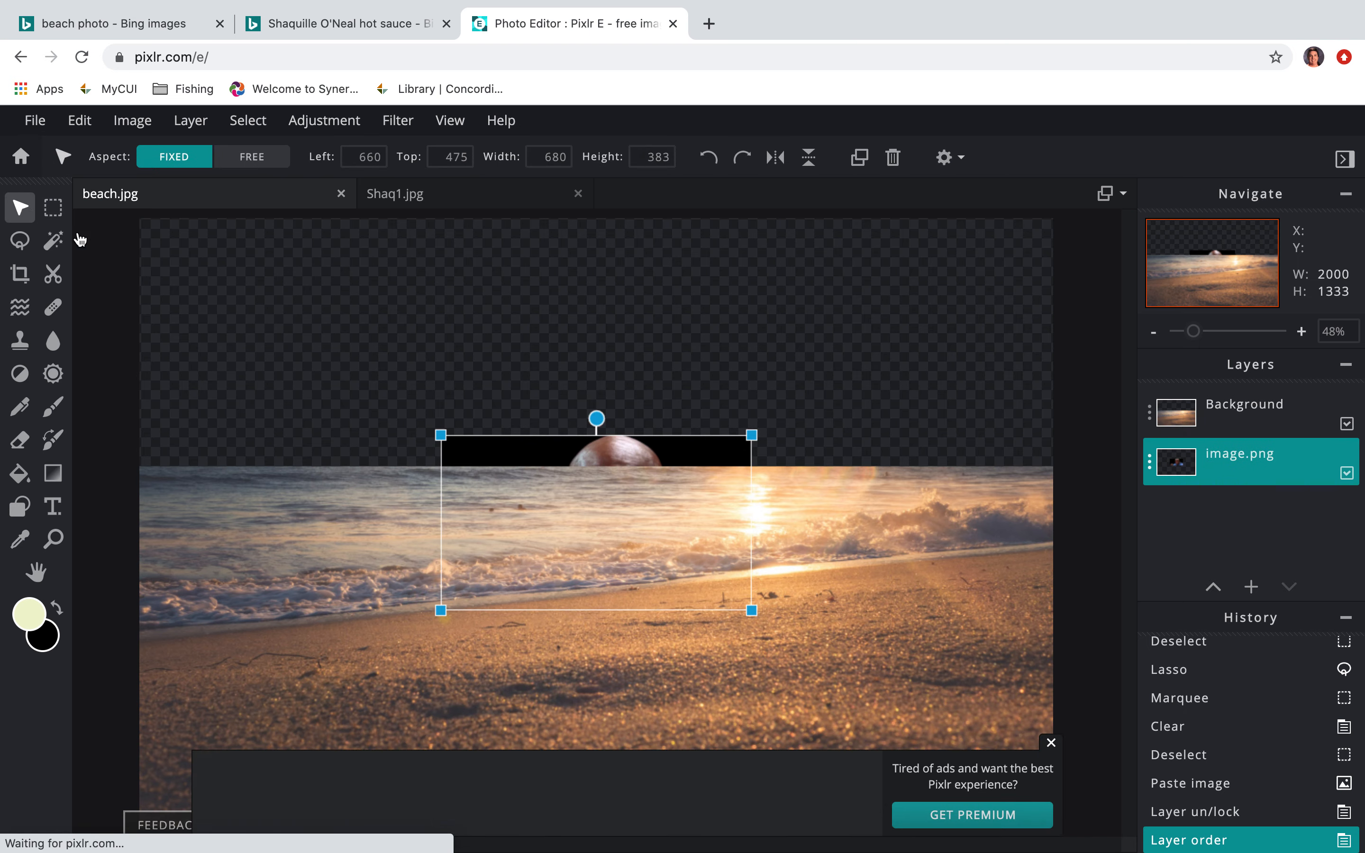
pyautogui.moveTo(641, 449); pyautogui.dragTo(676, 305)
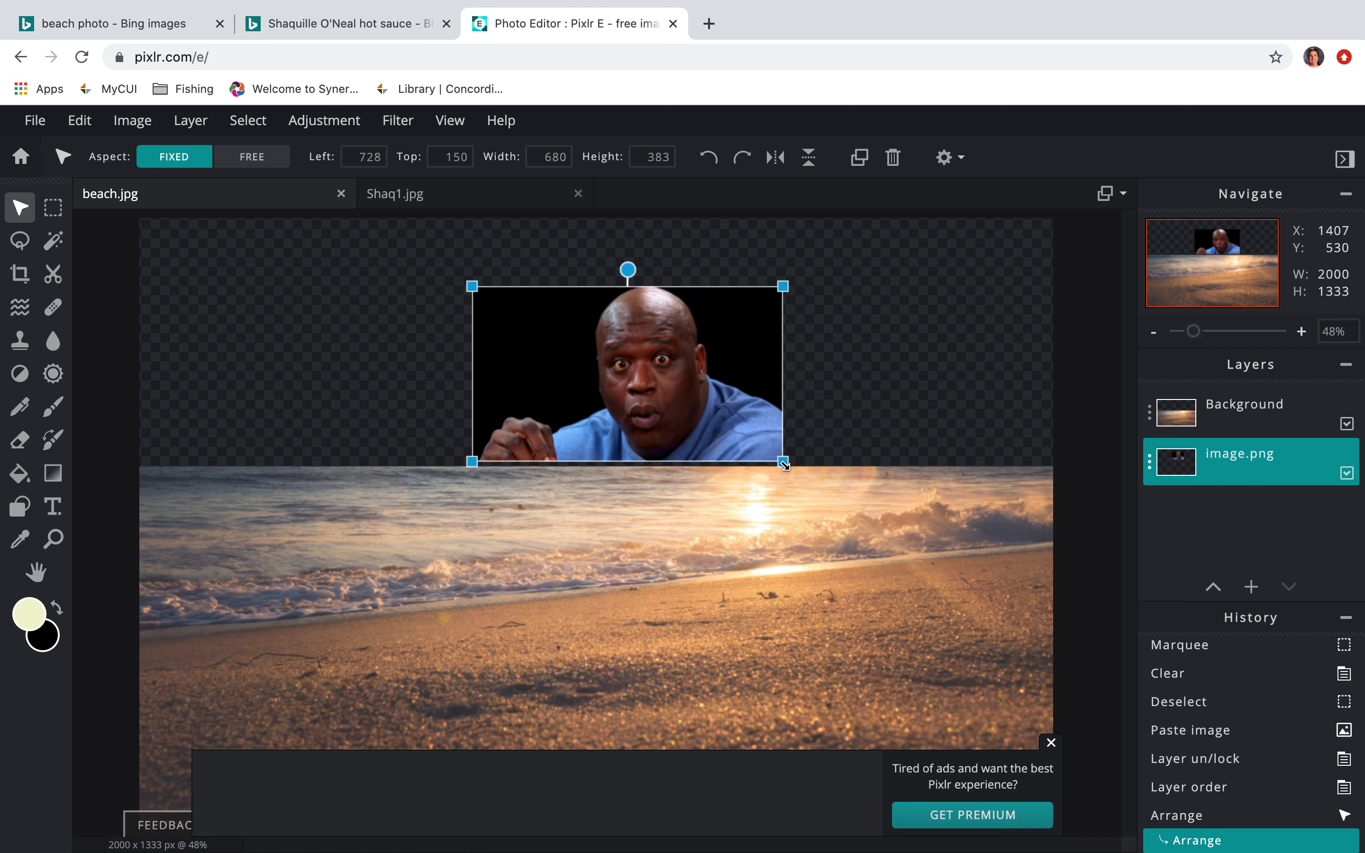
pyautogui.moveTo(783, 461); pyautogui.dragTo(1078, 567)
pyautogui.moveTo(471, 286); pyautogui.dragTo(315, 199)
pyautogui.moveTo(471, 338); pyautogui.dragTo(352, 350)
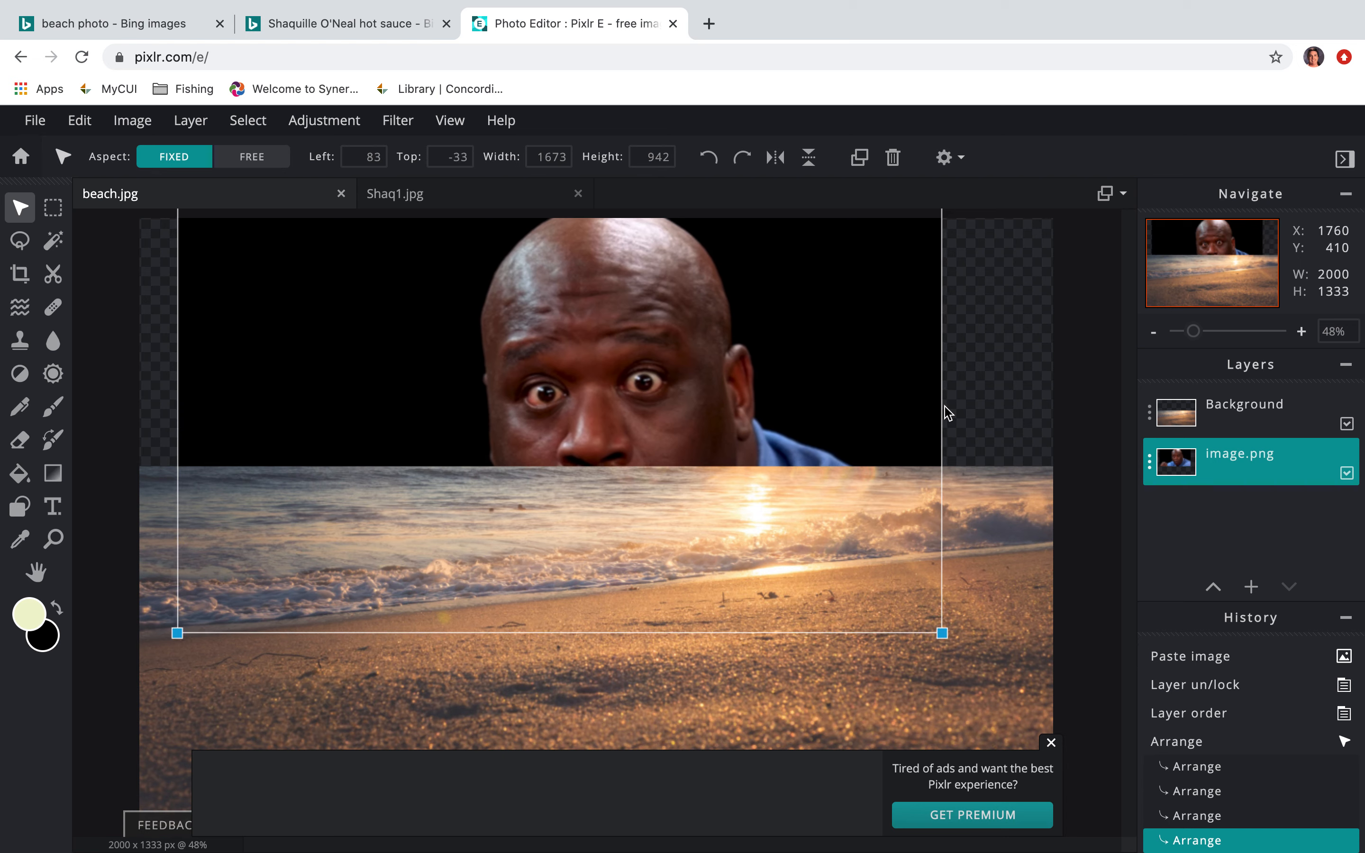
pyautogui.moveTo(942, 407); pyautogui.dragTo(1010, 409)
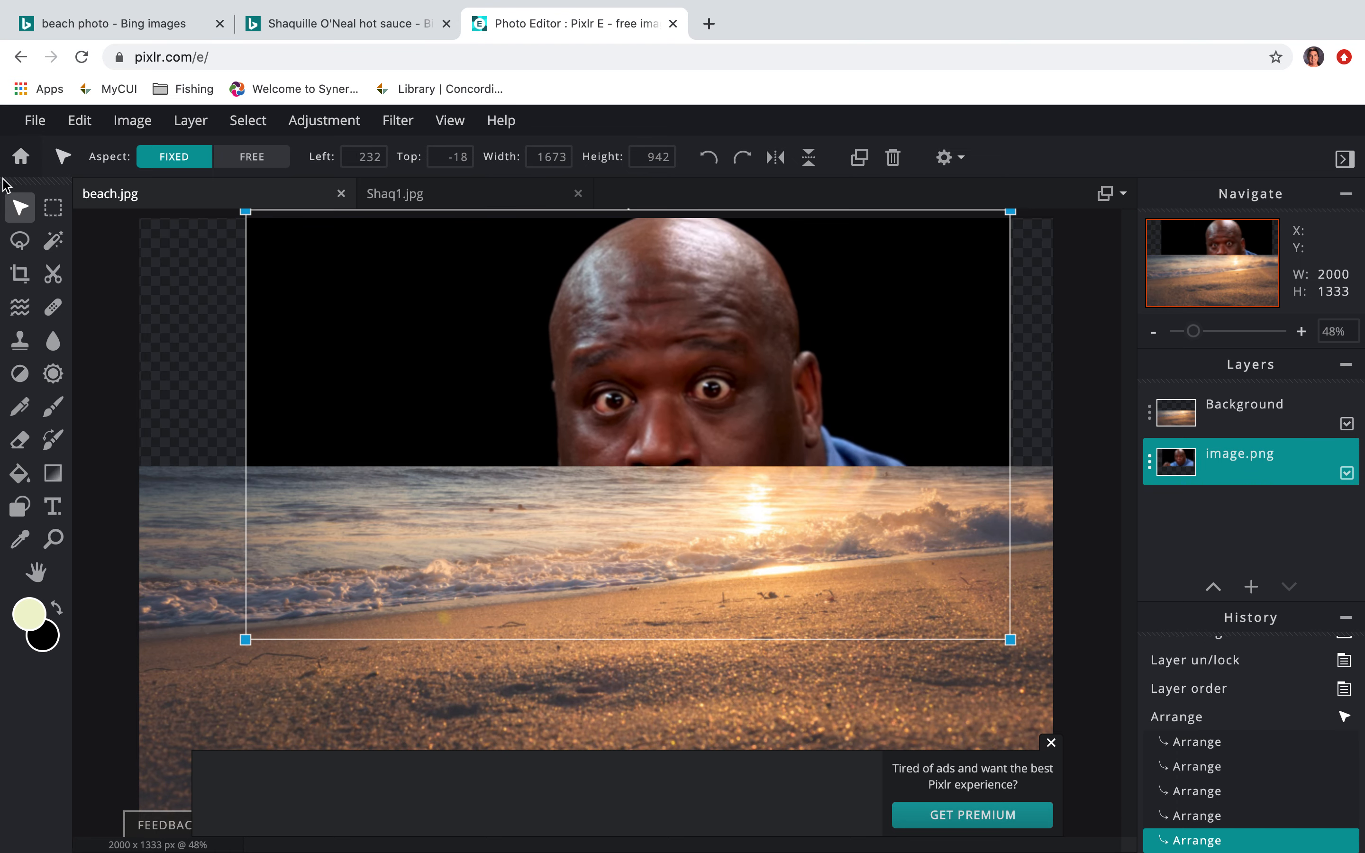
# - Free transform the image.png layer to about 2473 px wide so it spans the full canvas width, and apply the transform
pyautogui.click(76, 122)
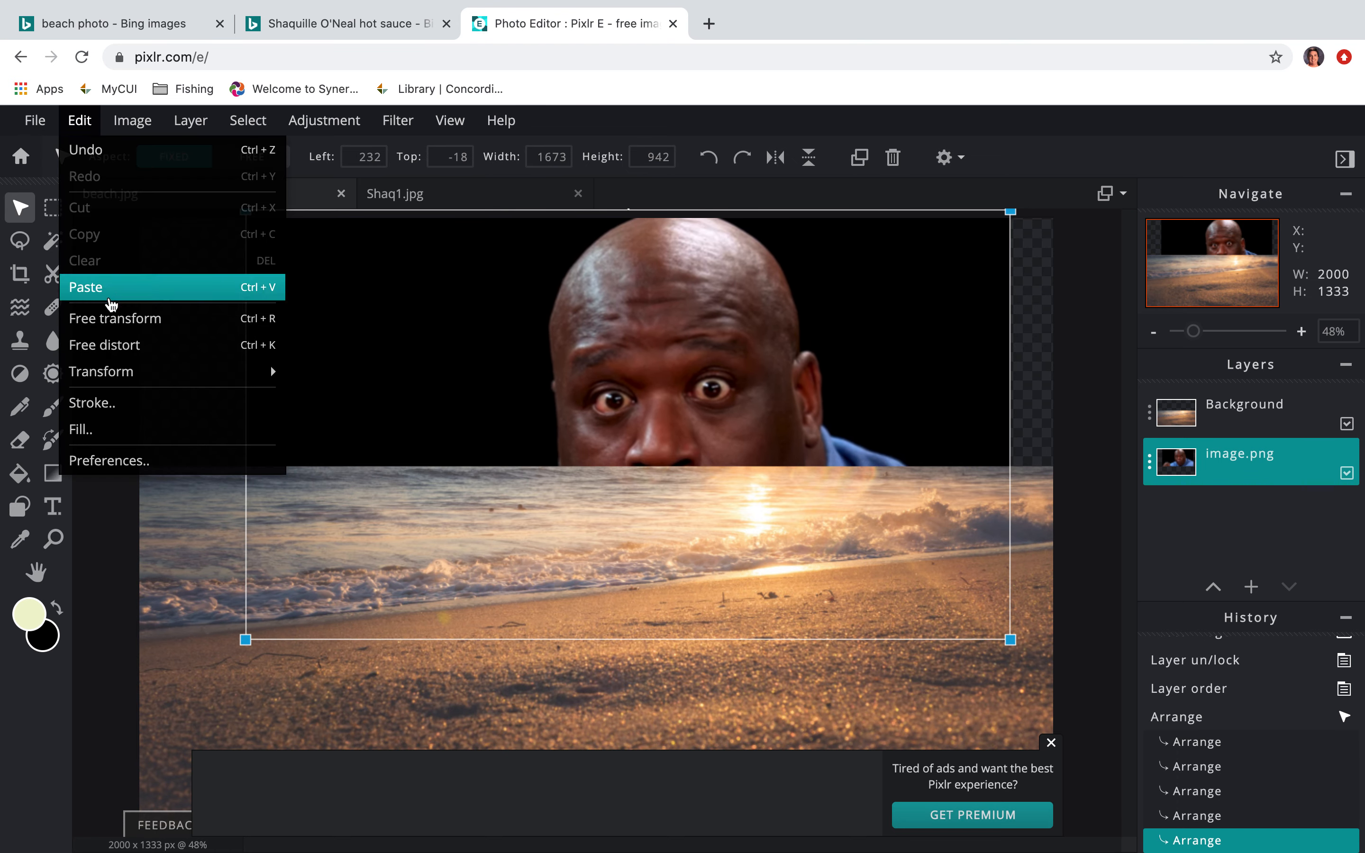
pyautogui.click(121, 317)
pyautogui.moveTo(244, 429); pyautogui.dragTo(19, 404)
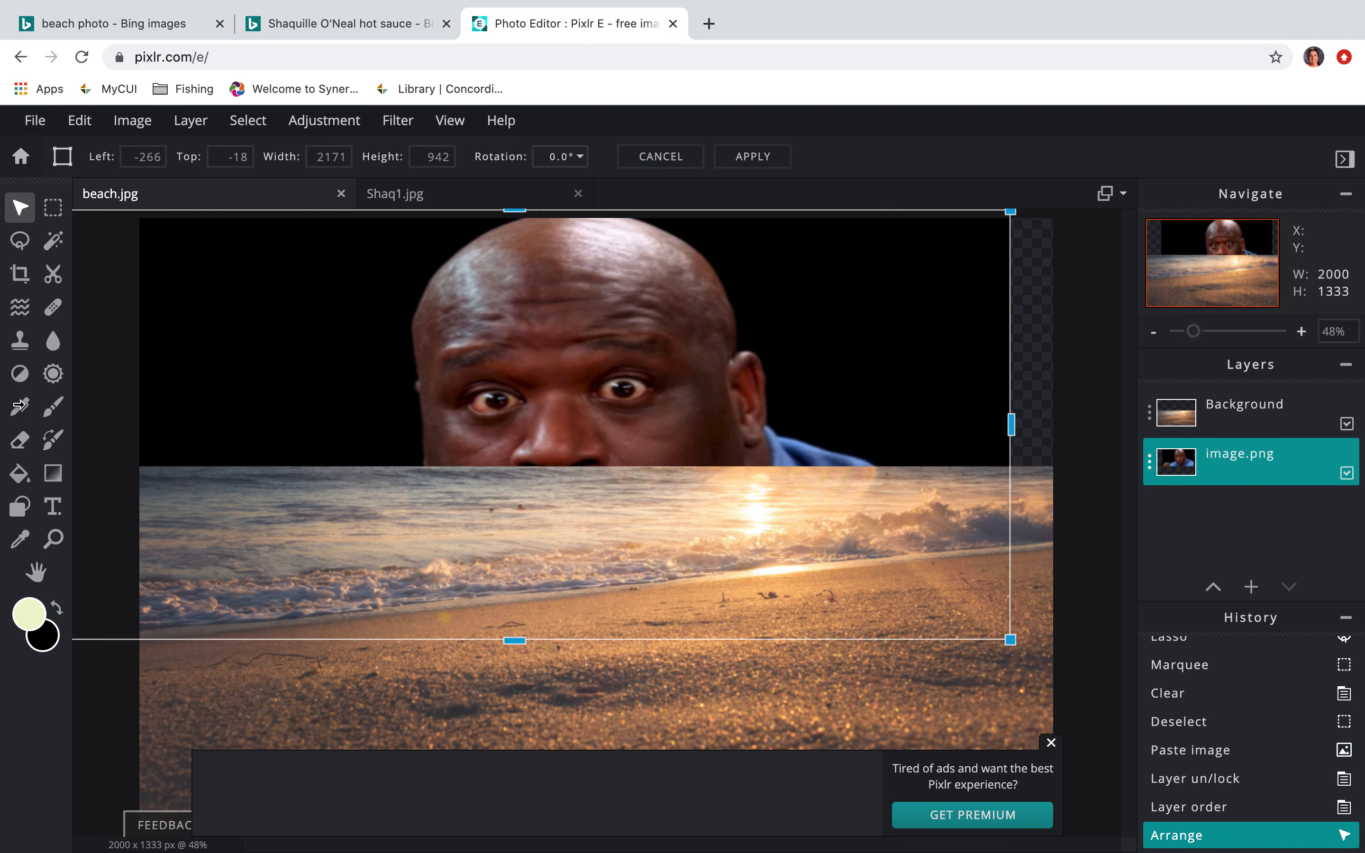
pyautogui.moveTo(1012, 428); pyautogui.dragTo(1150, 436)
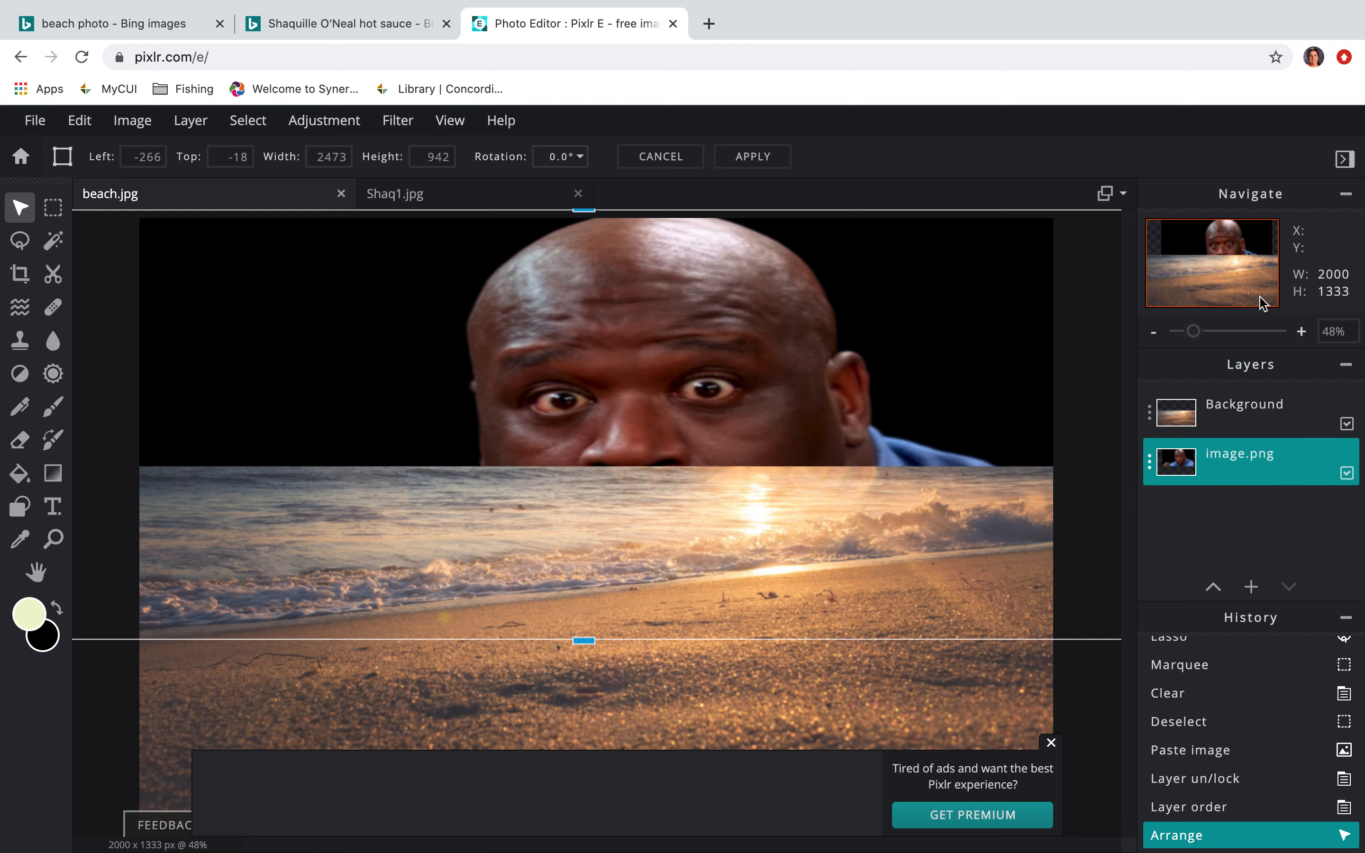
pyautogui.click(1193, 331)
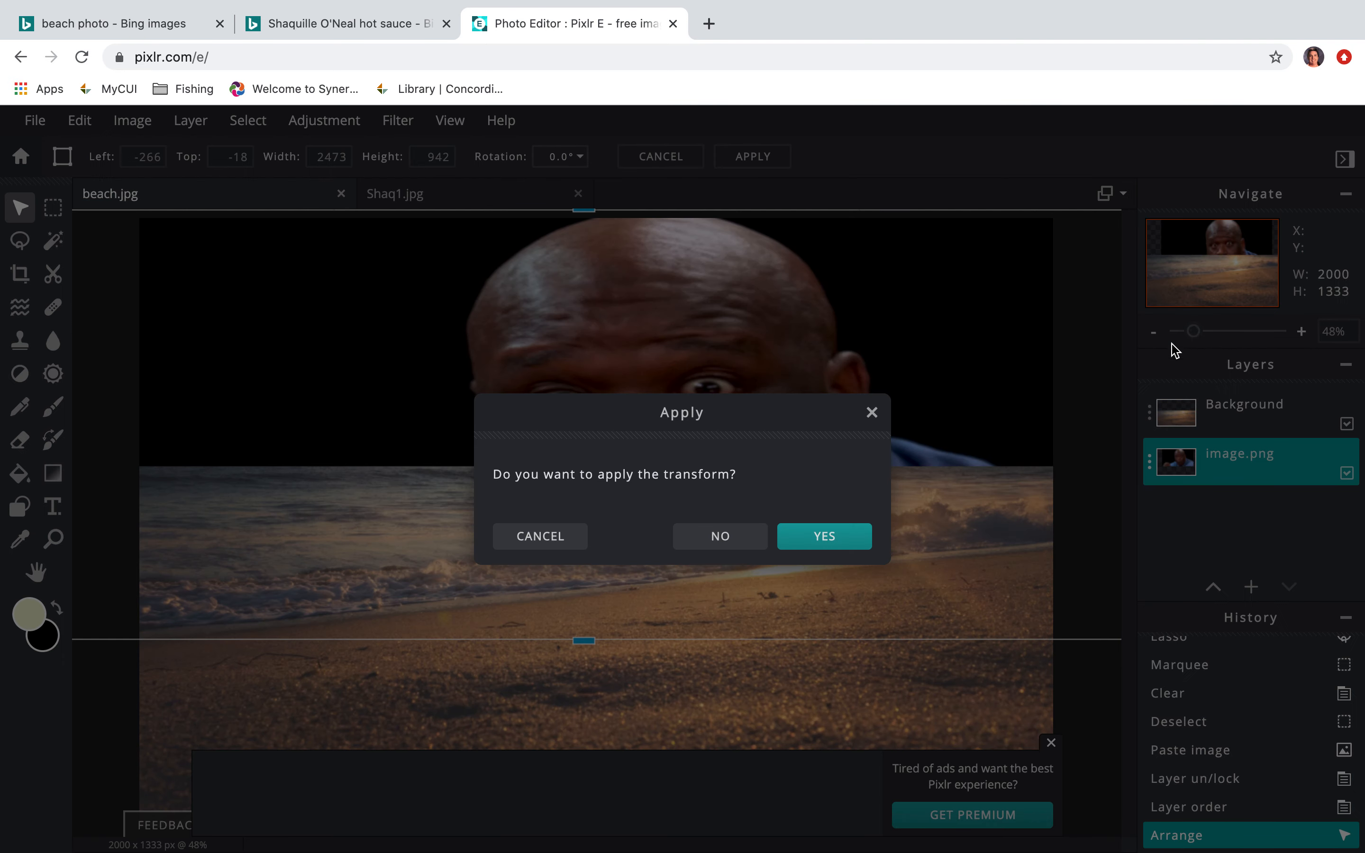
pyautogui.click(862, 543)
# - Free transform the image.png layer to about 3703 px wide by stretching both sides outward, and apply the transform
pyautogui.click(1193, 332)
pyautogui.moveTo(1193, 331); pyautogui.dragTo(1187, 337)
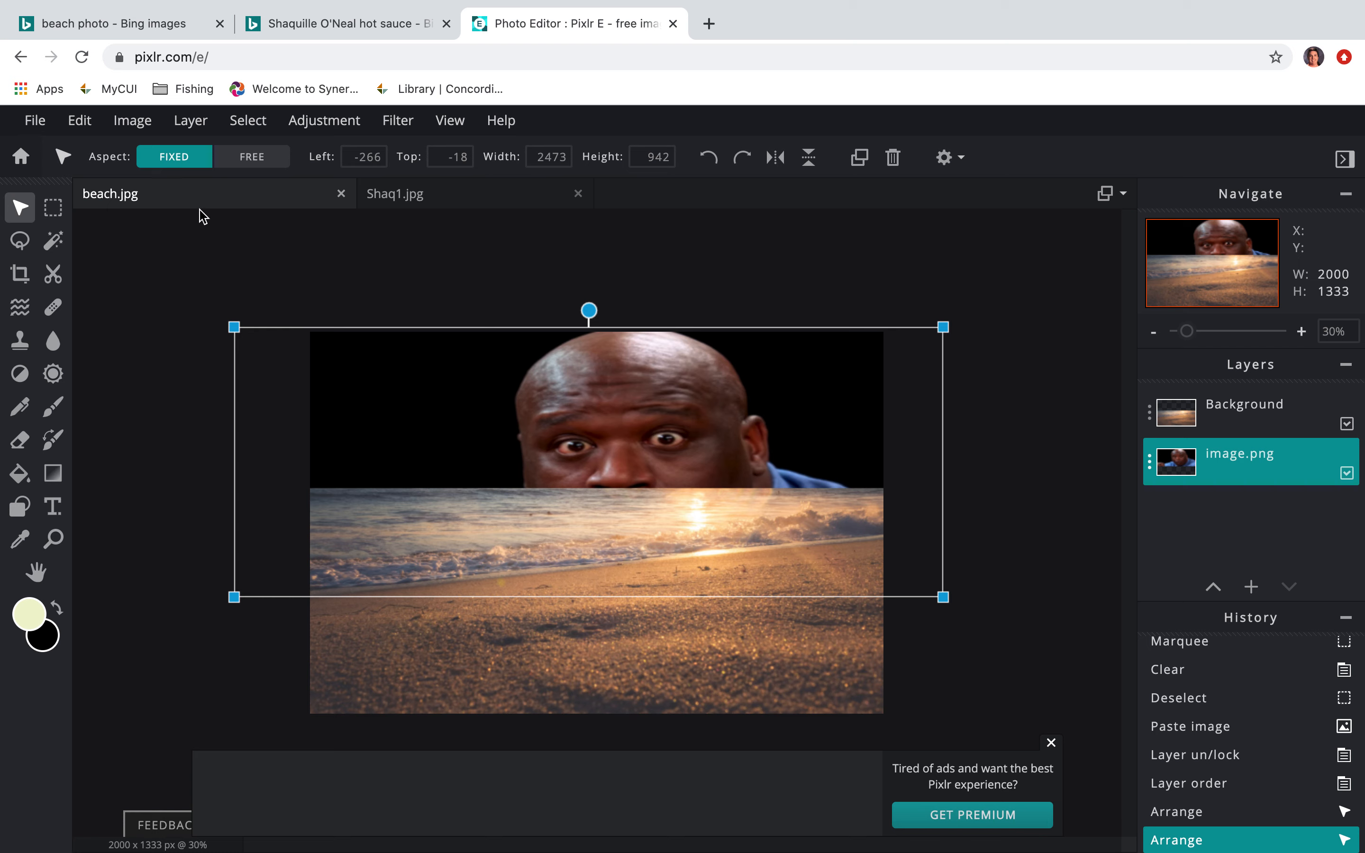
pyautogui.click(81, 122)
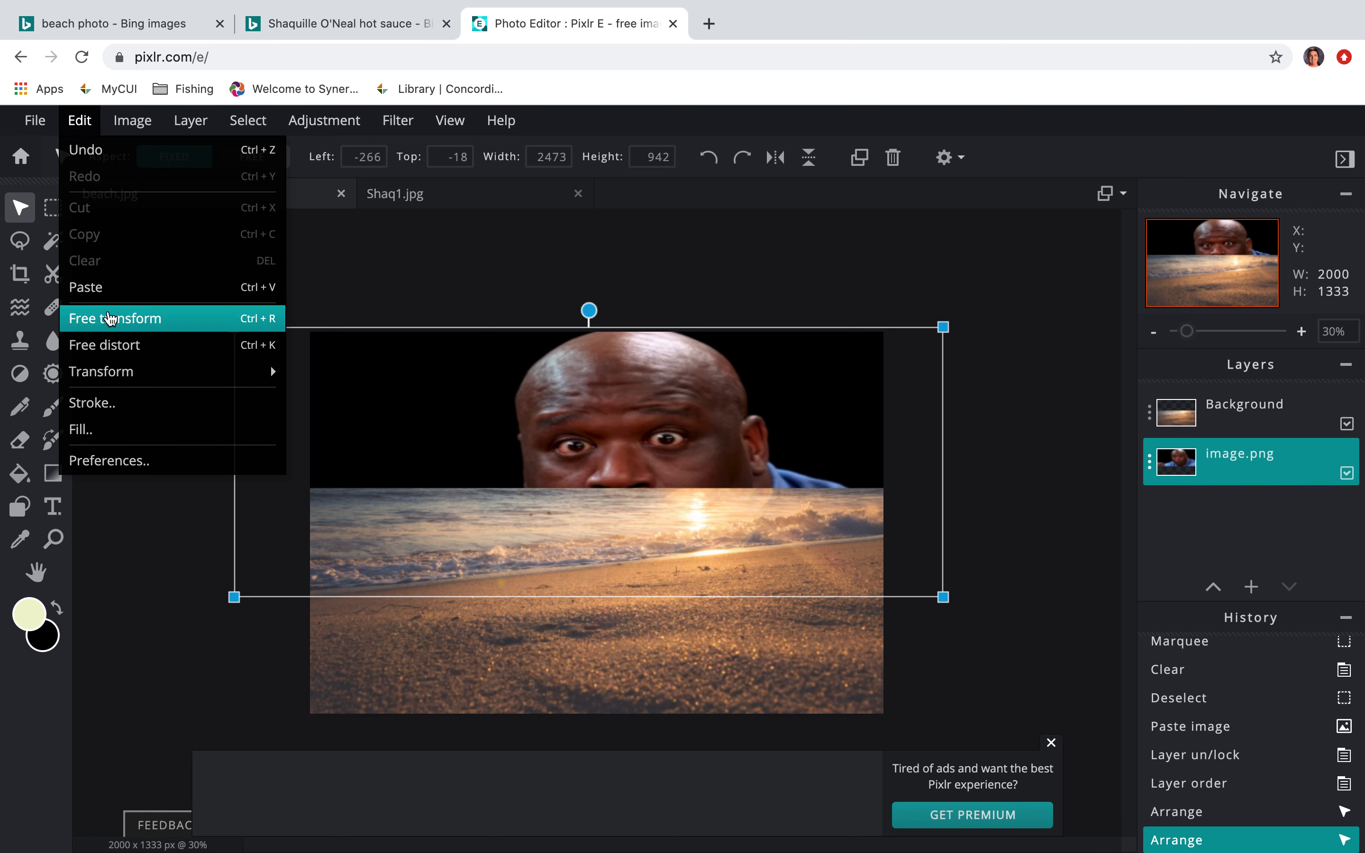
pyautogui.click(111, 314)
pyautogui.moveTo(232, 461); pyautogui.dragTo(23, 432)
pyautogui.moveTo(945, 465); pyautogui.dragTo(1088, 461)
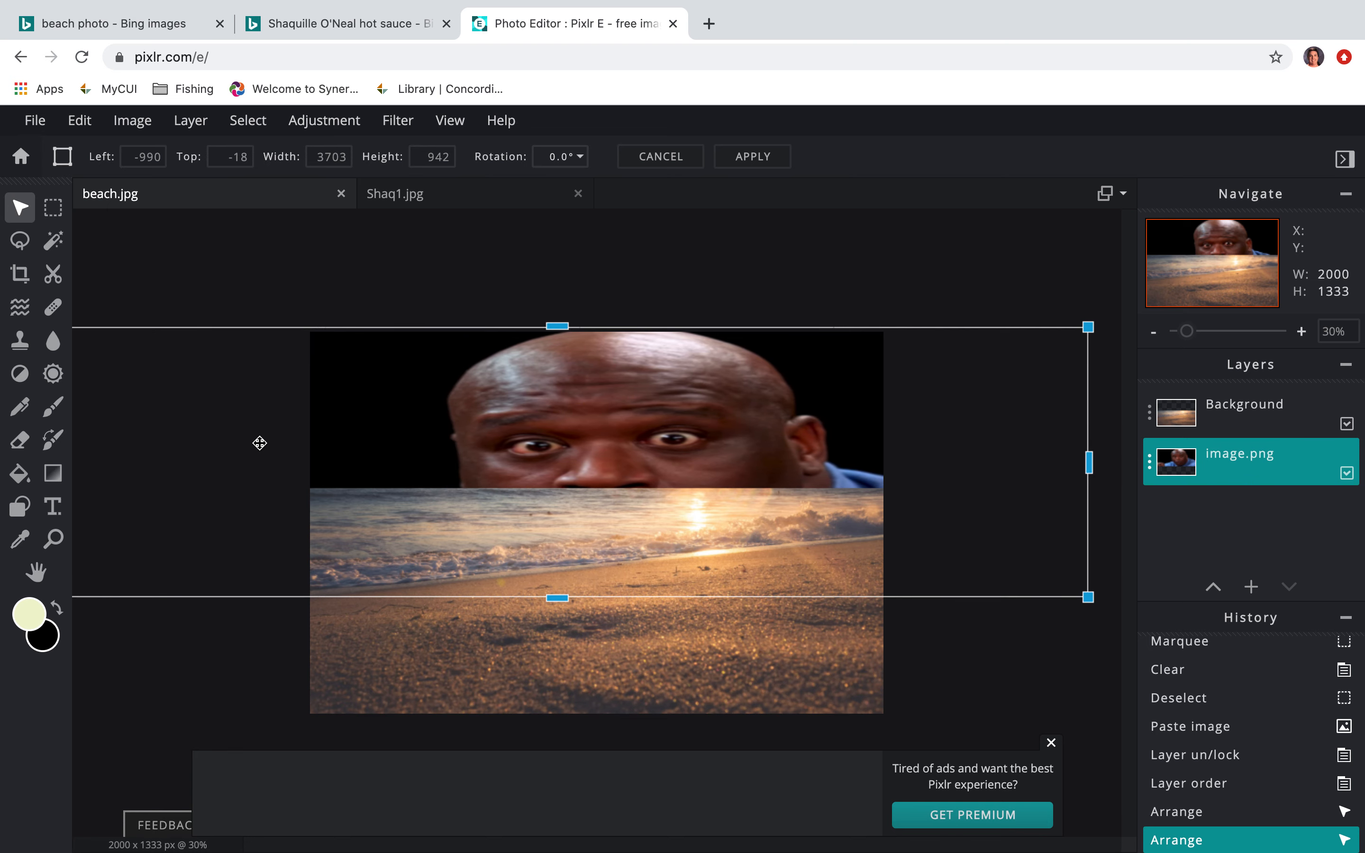
pyautogui.click(1188, 334)
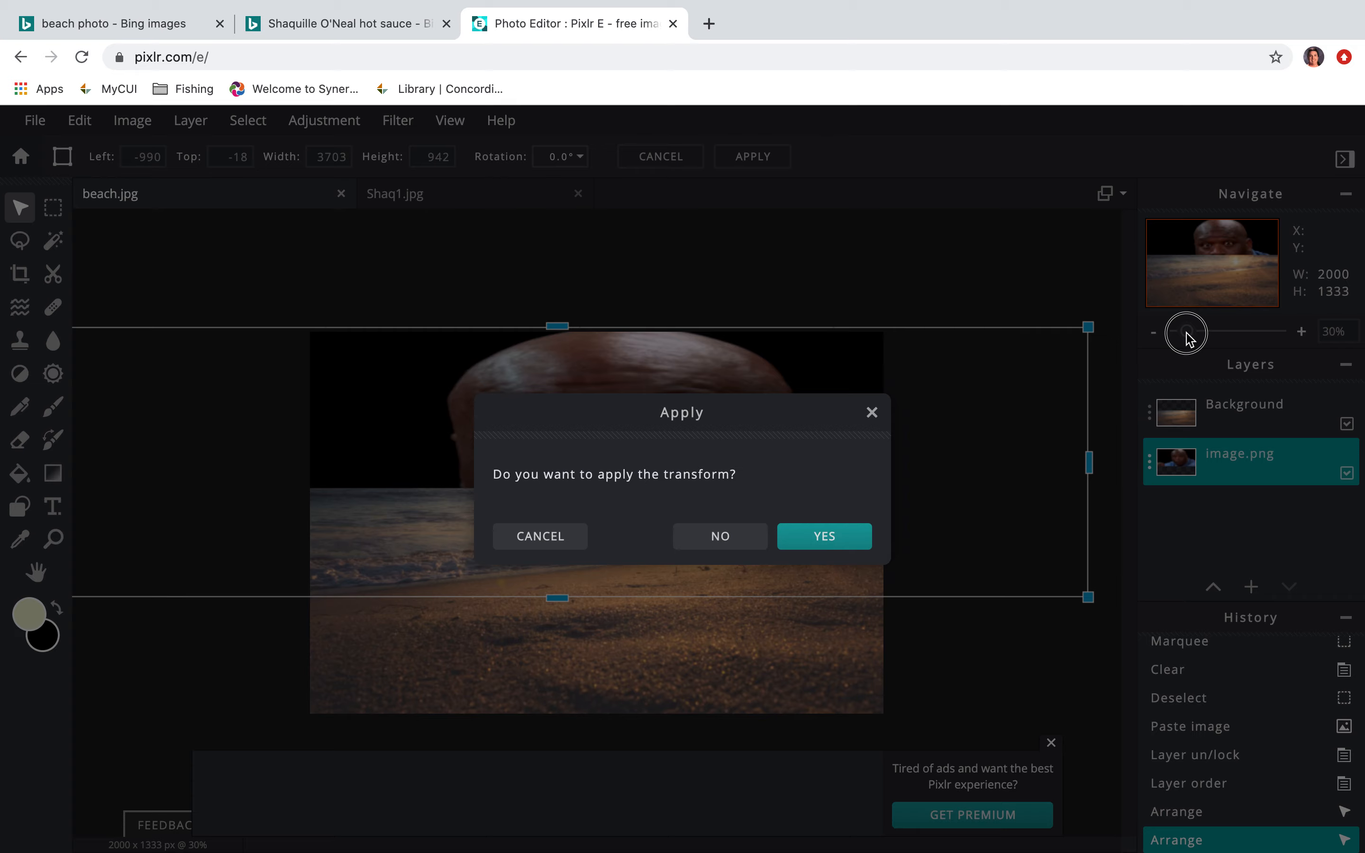
pyautogui.click(855, 543)
# - Free transform the image.png layer to about 4877 px wide, reposition it at about left -1795, top -29, and apply the transform
pyautogui.moveTo(1189, 337); pyautogui.dragTo(1186, 340)
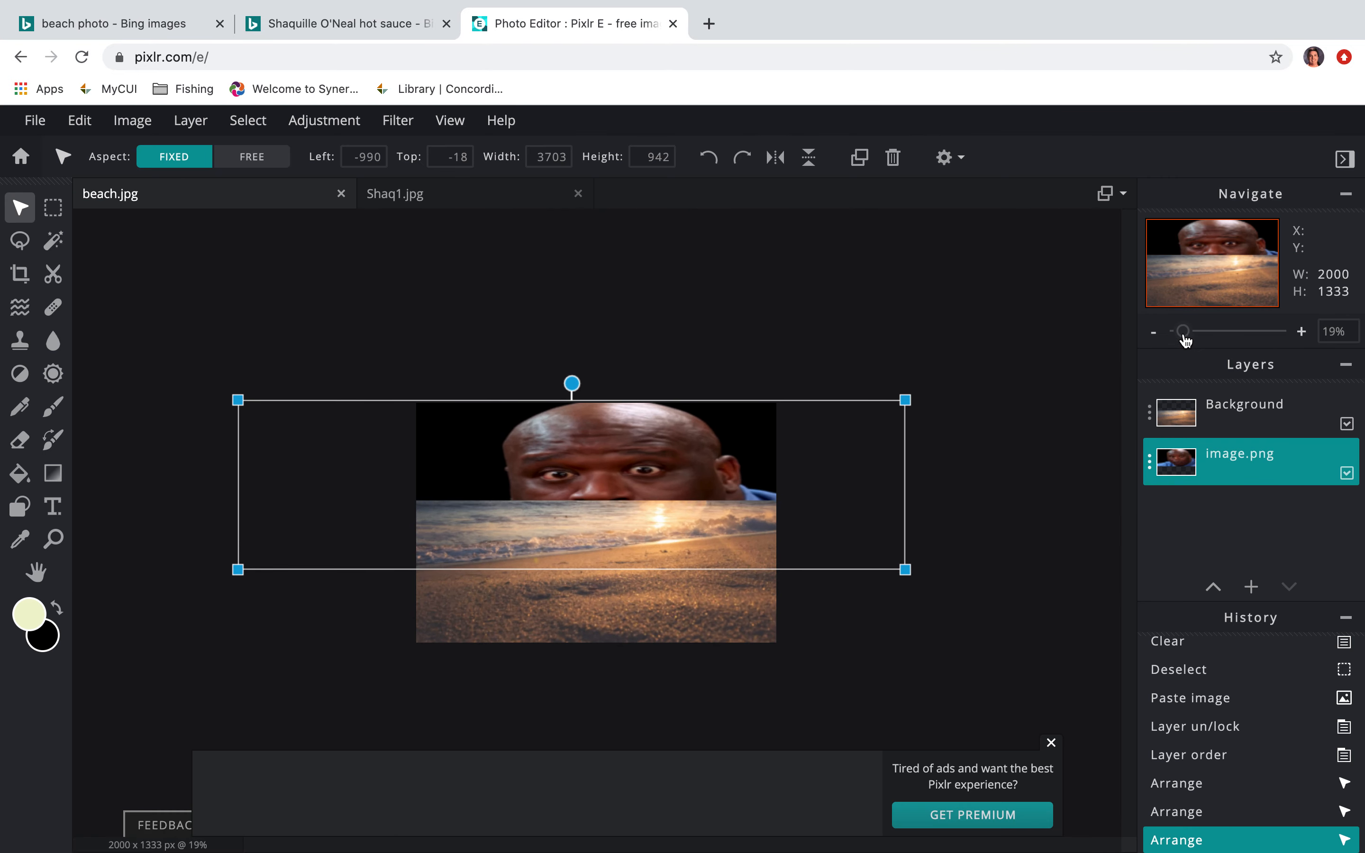
pyautogui.click(87, 130)
pyautogui.click(116, 317)
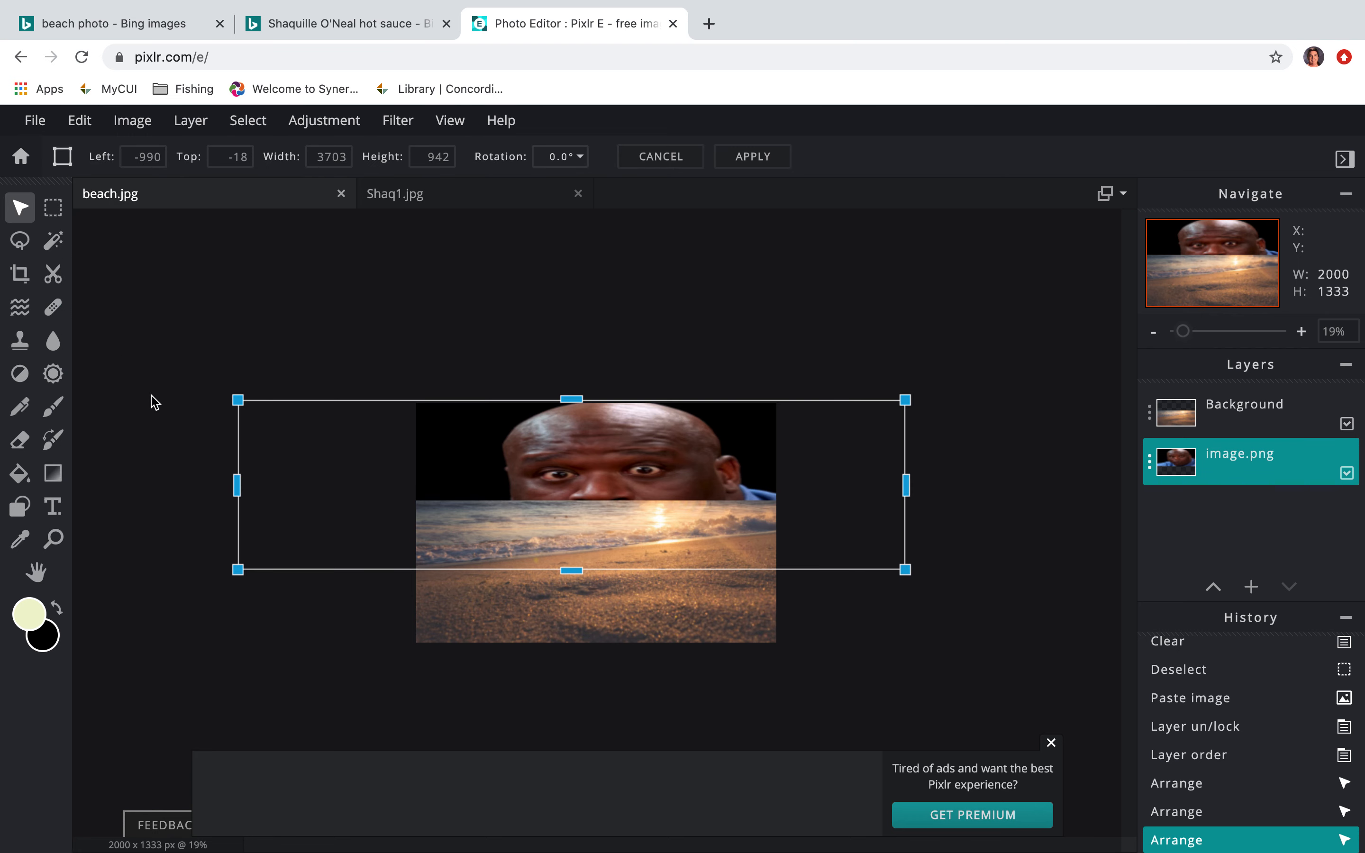
pyautogui.moveTo(237, 488); pyautogui.dragTo(100, 465)
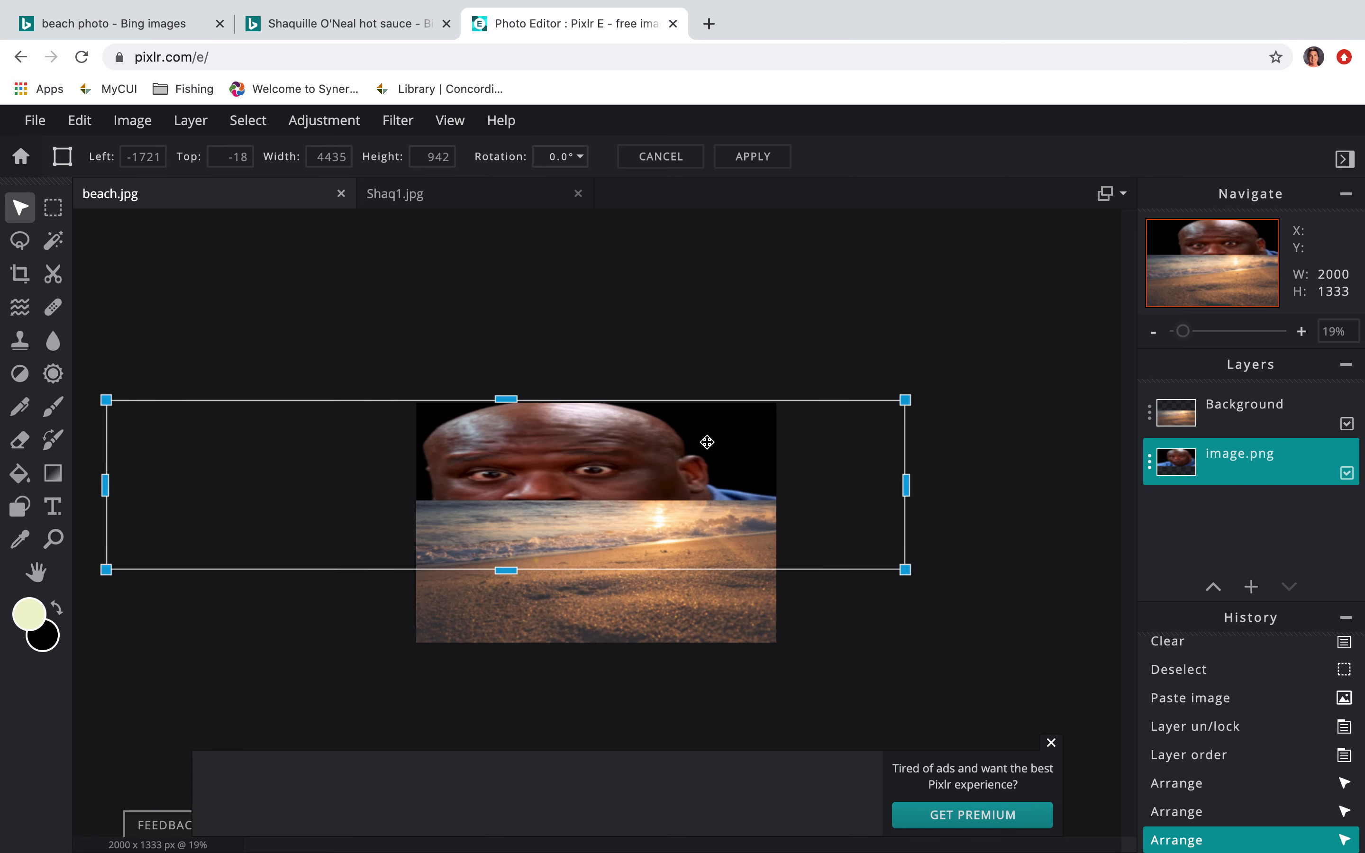
pyautogui.click(906, 489)
pyautogui.moveTo(905, 489); pyautogui.dragTo(984, 495)
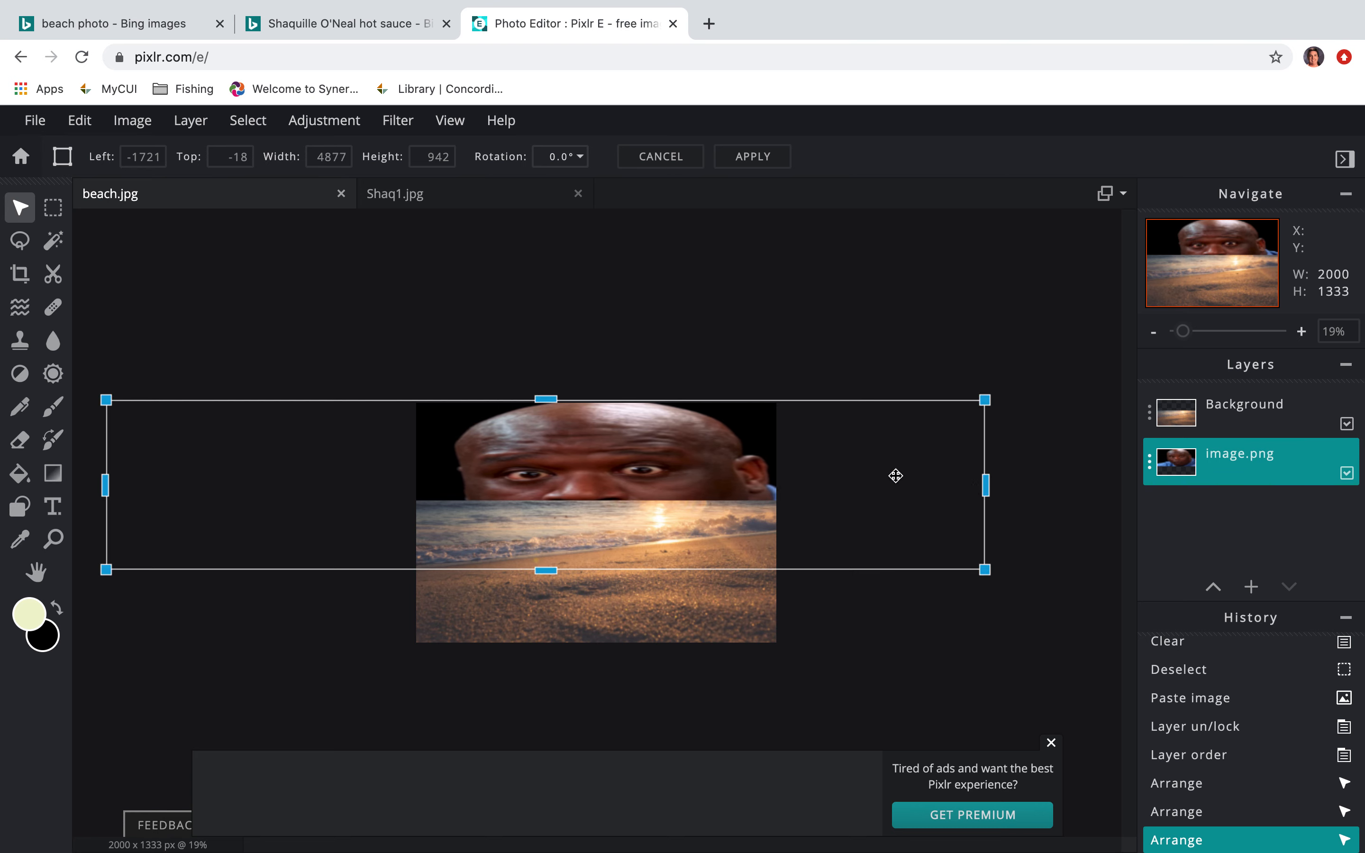
pyautogui.moveTo(572, 457); pyautogui.dragTo(561, 459)
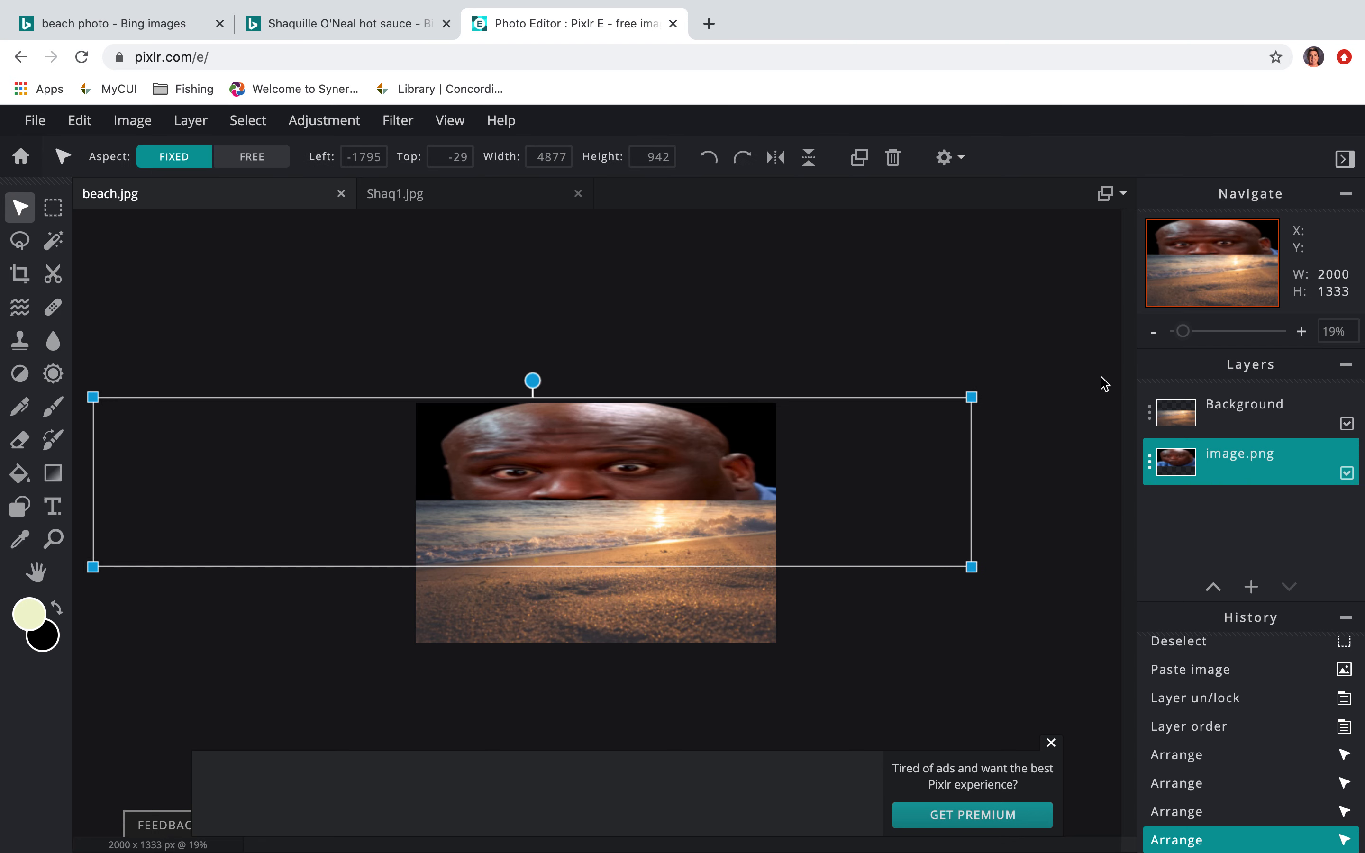
# - Close the advertisement banner over the canvas and deselect the image.png layer
pyautogui.moveTo(1183, 334); pyautogui.dragTo(1199, 338)
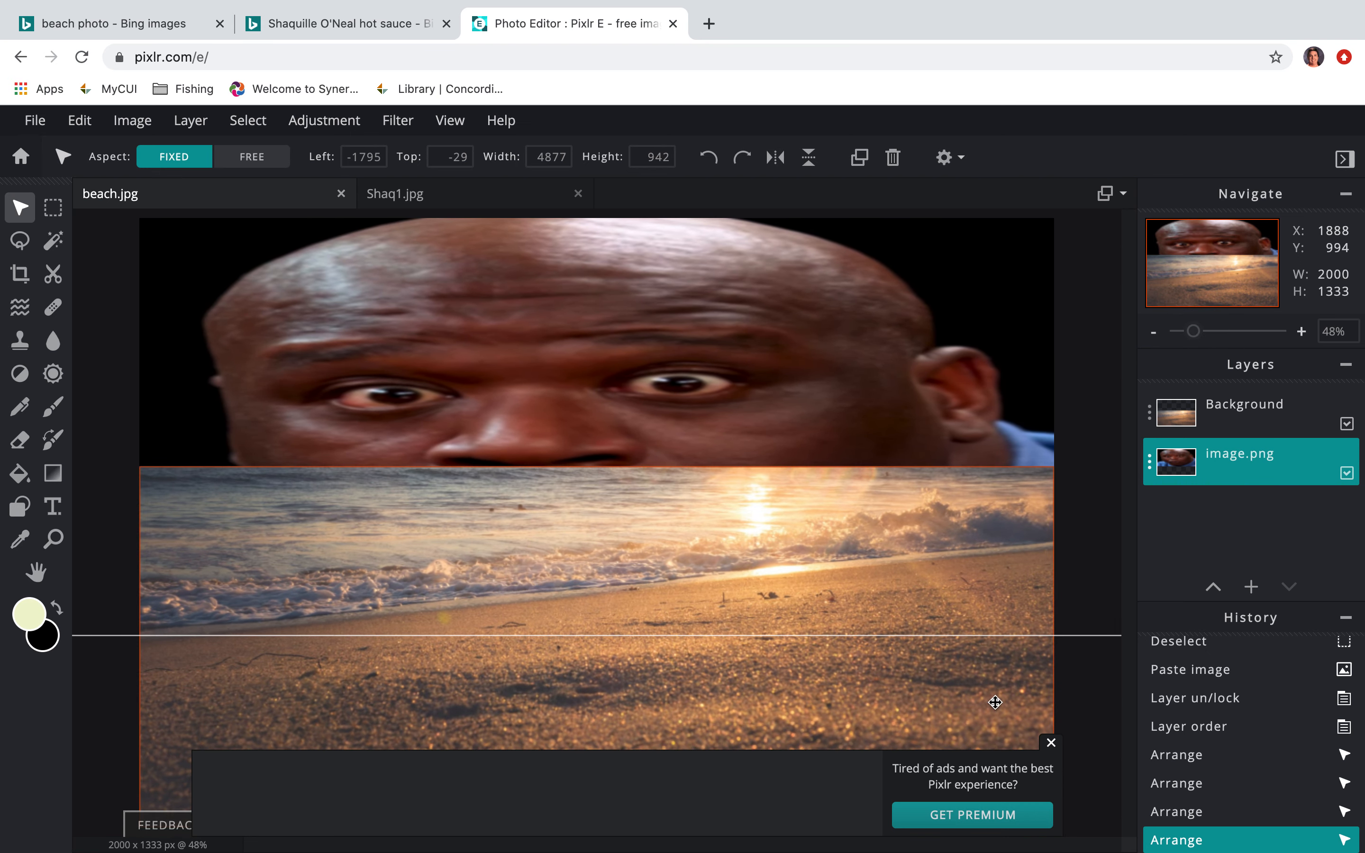
pyautogui.click(1050, 744)
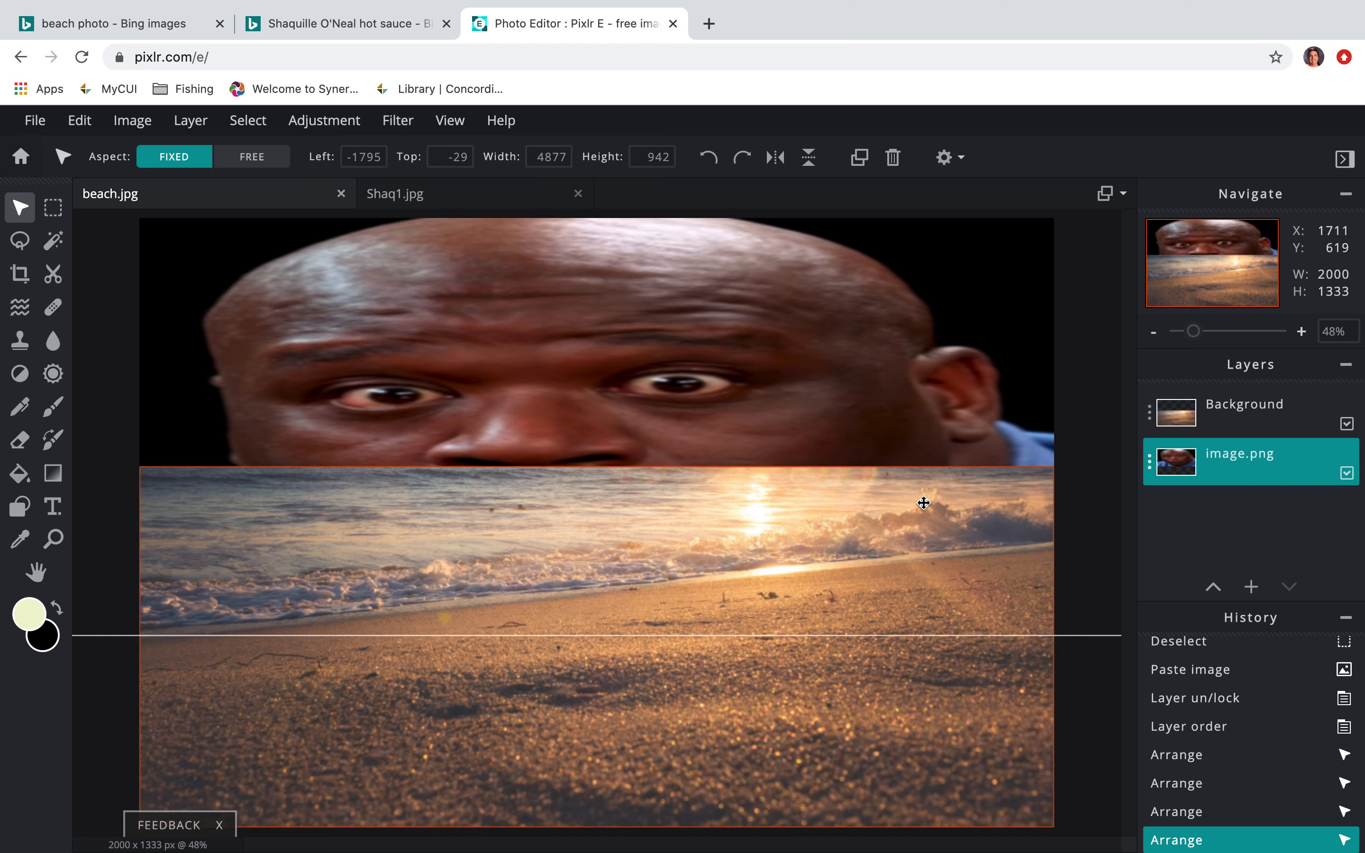
pyautogui.click(1089, 713)
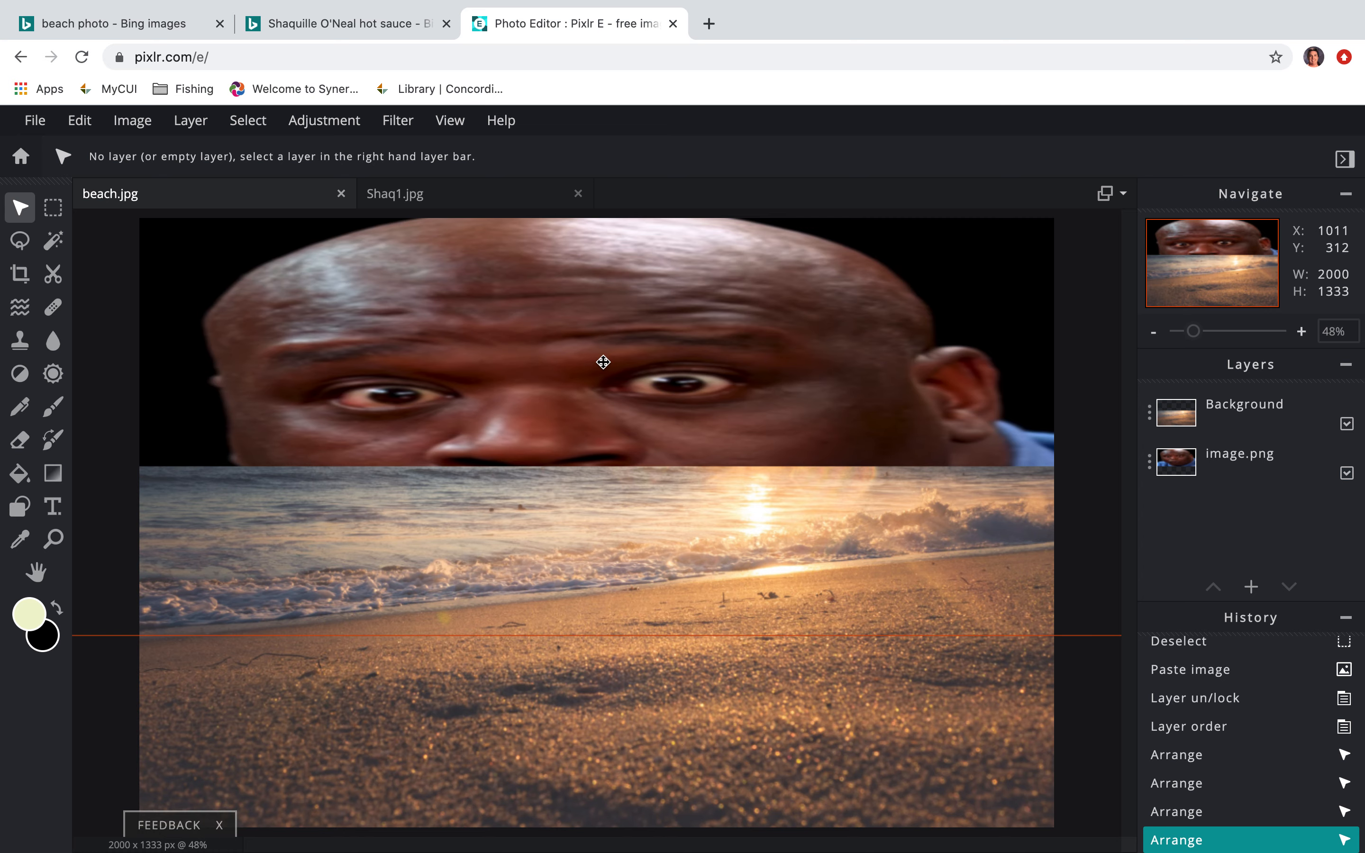
pyautogui.moveTo(750, 7)
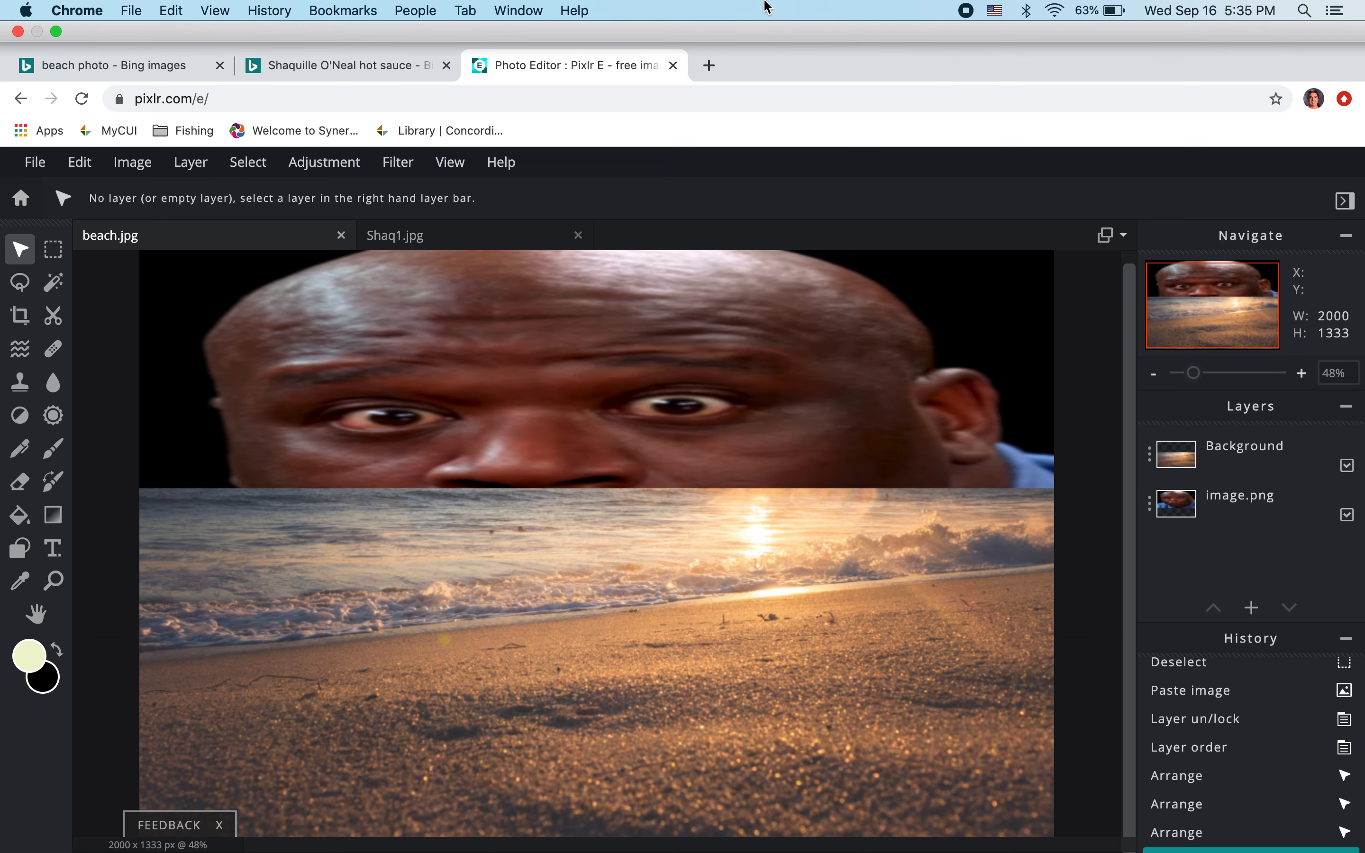